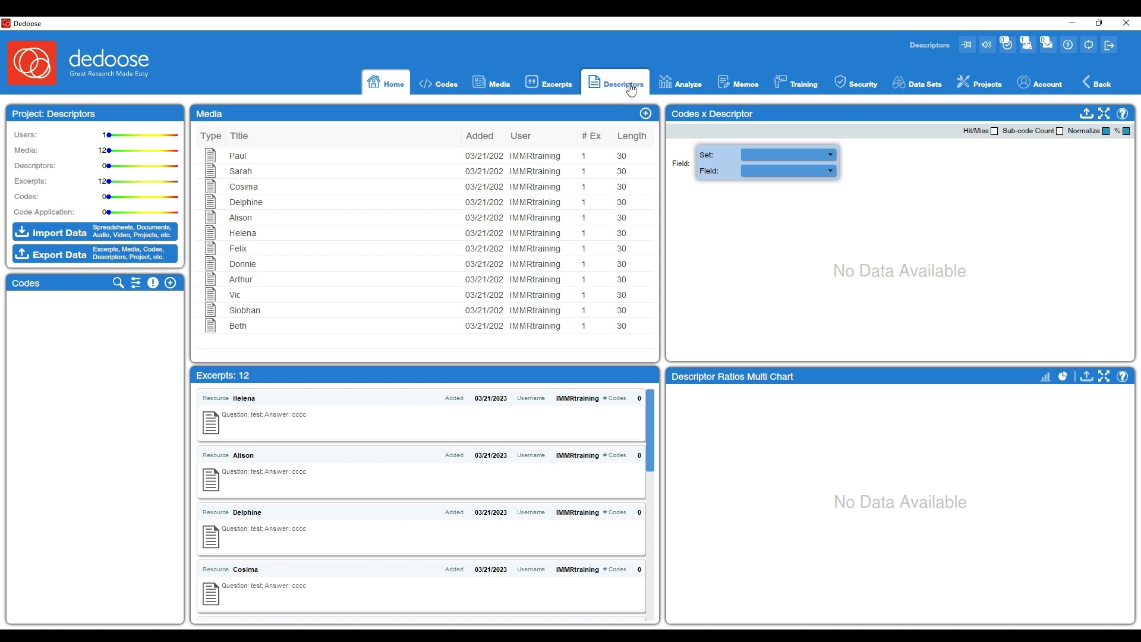
left_click(625, 88)
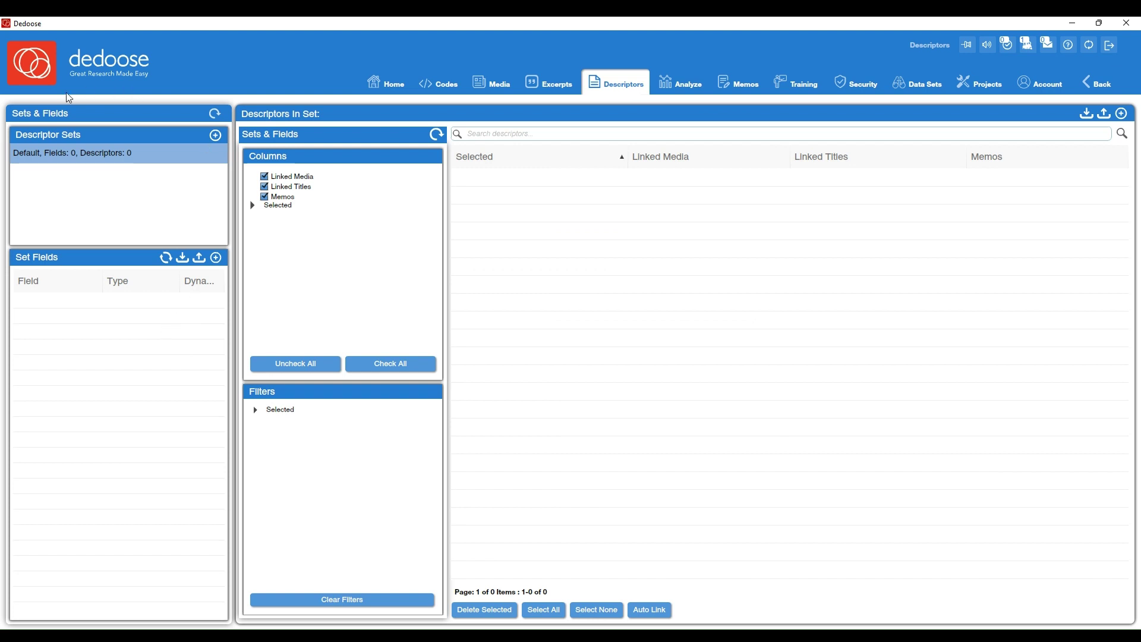
mouse_move(189, 160)
mouse_move(69, 158)
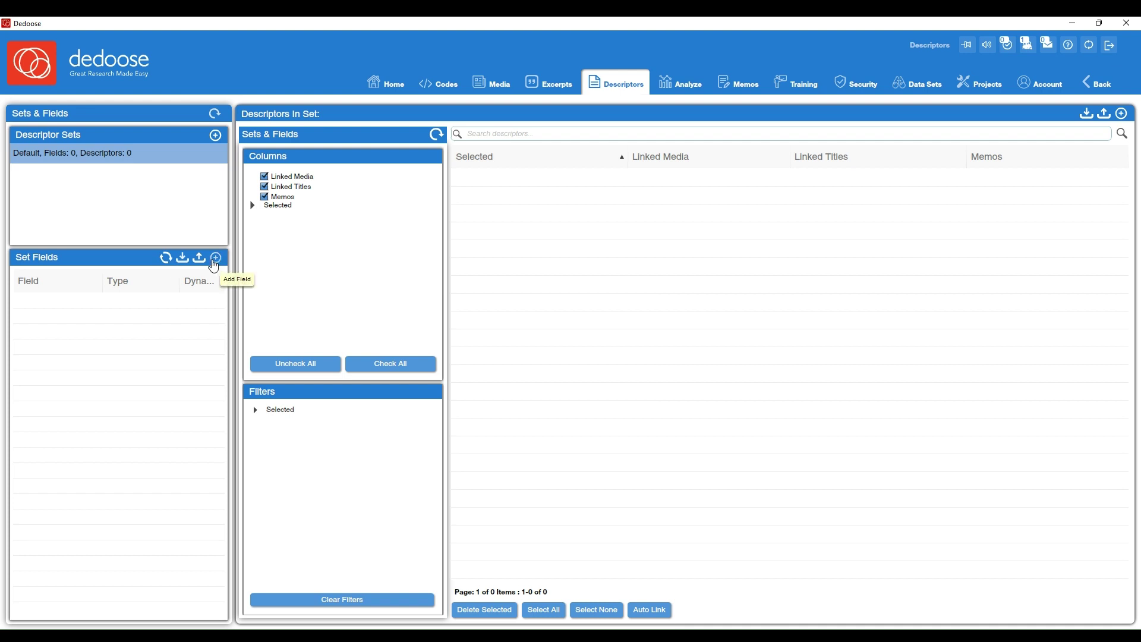
- Start a new descriptor field titled 'Gender' with the Options List type
left_click(217, 262)
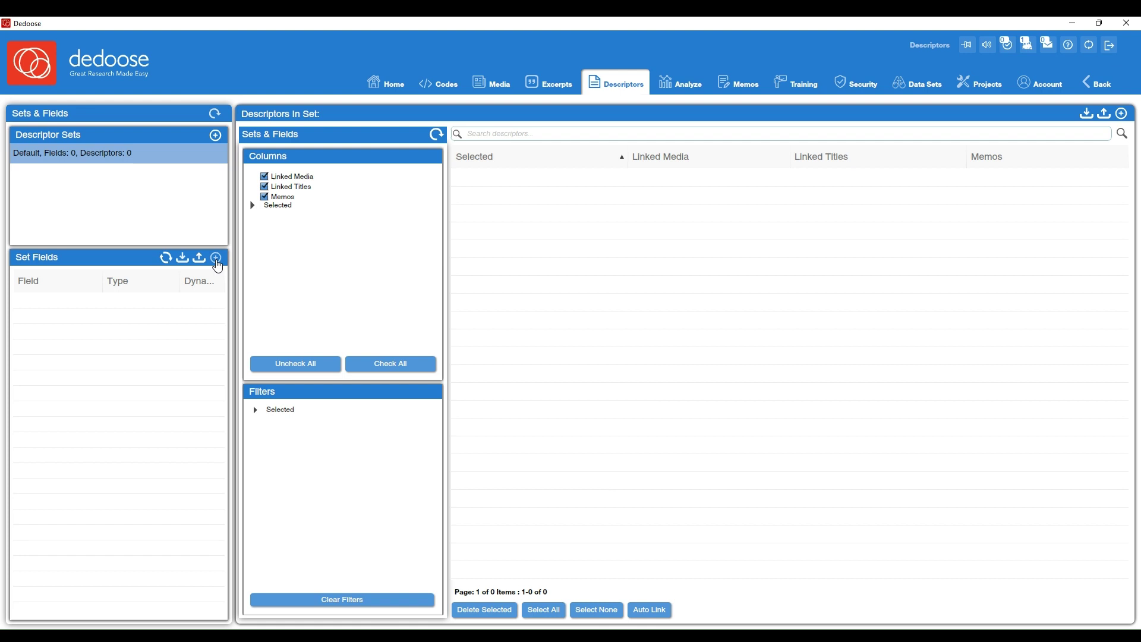
left_click(524, 208)
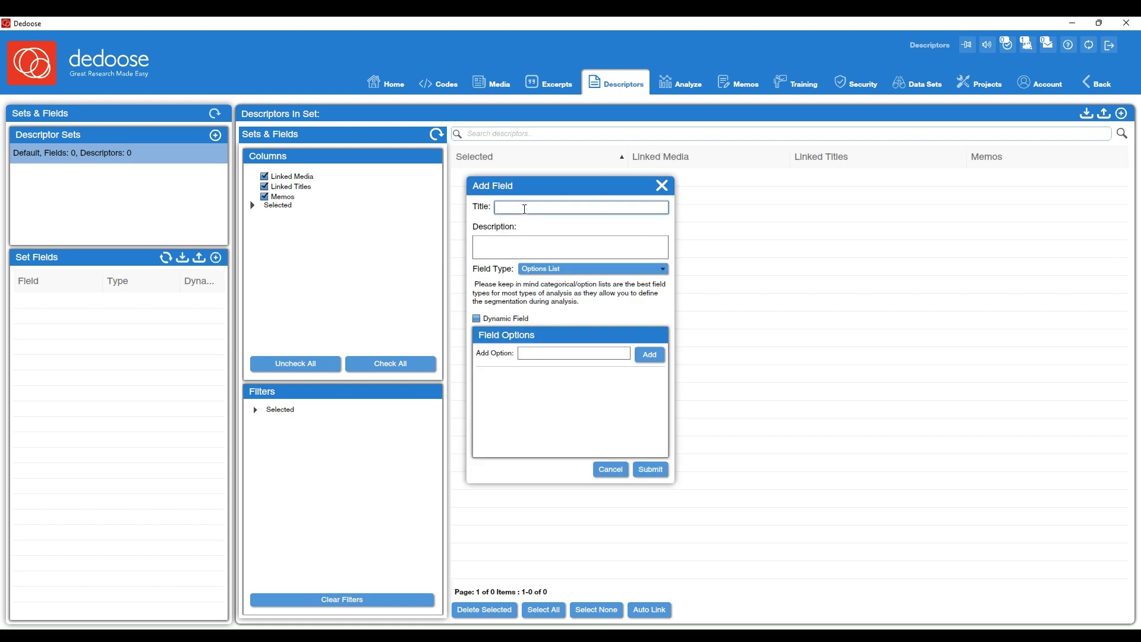
type("Gender")
left_click(545, 352)
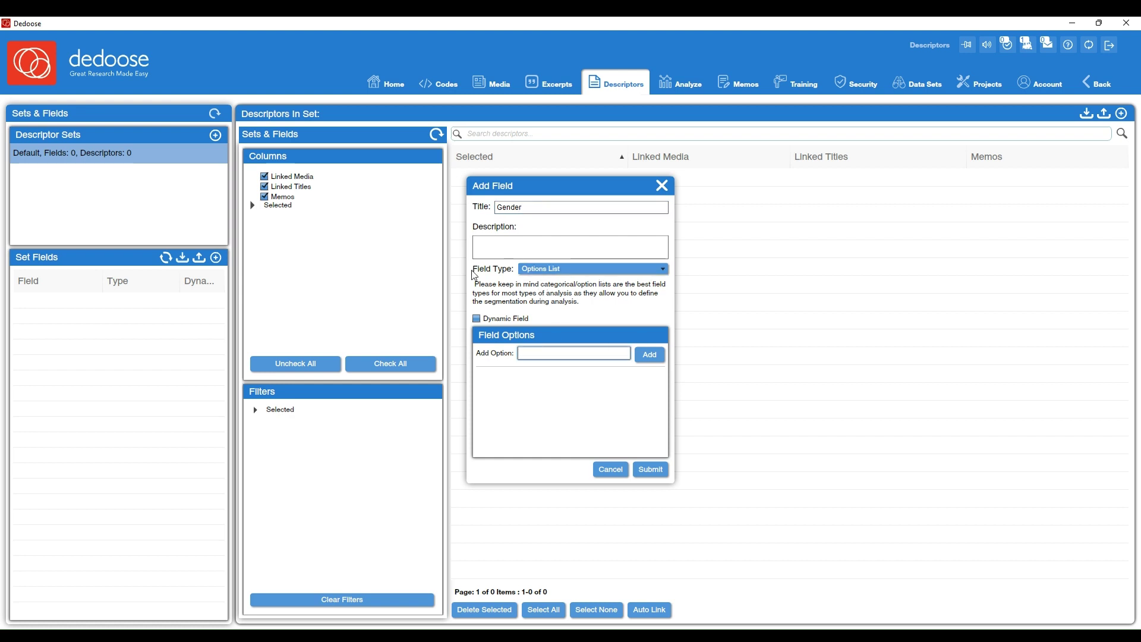
left_click(585, 270)
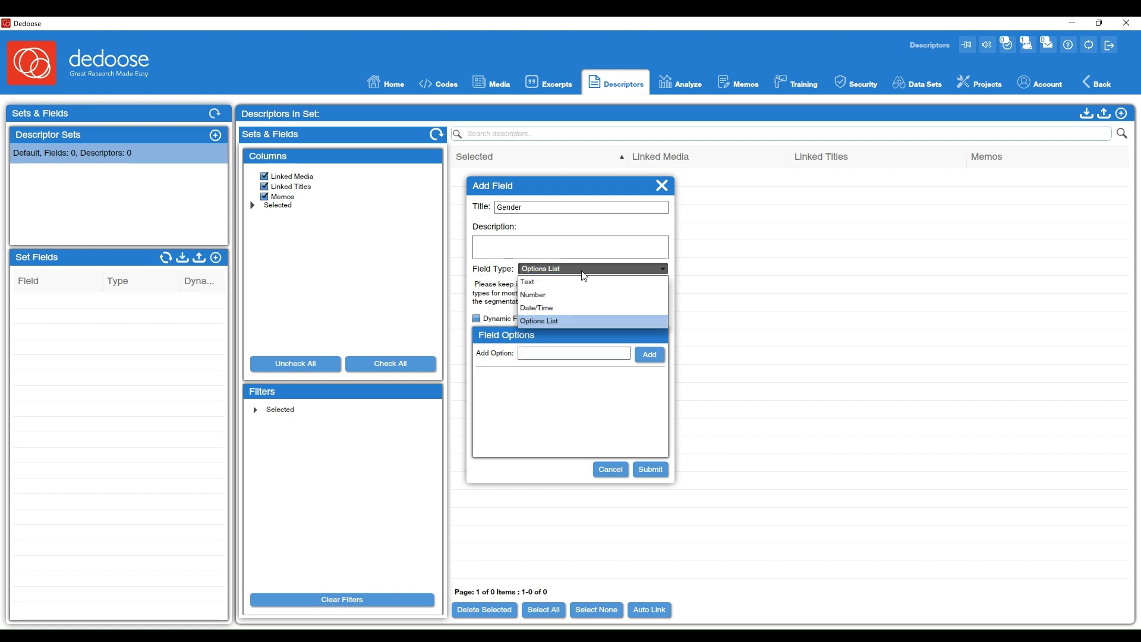
left_click(551, 321)
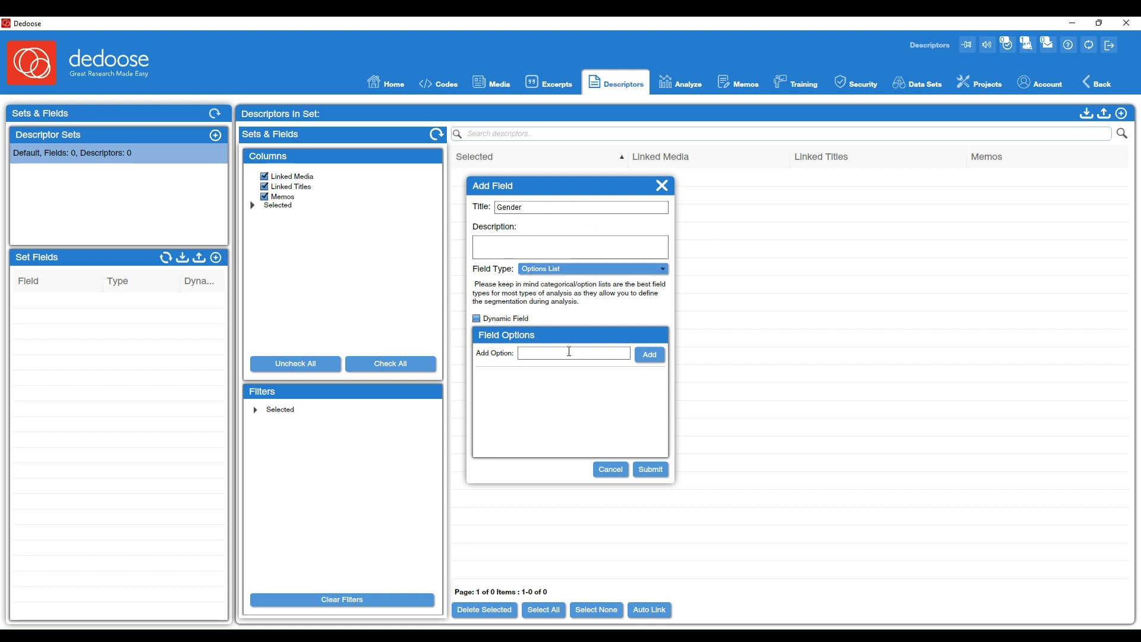
- Give the Gender field the options Woman, Man and Gender Fluid and submit it
left_click(551, 355)
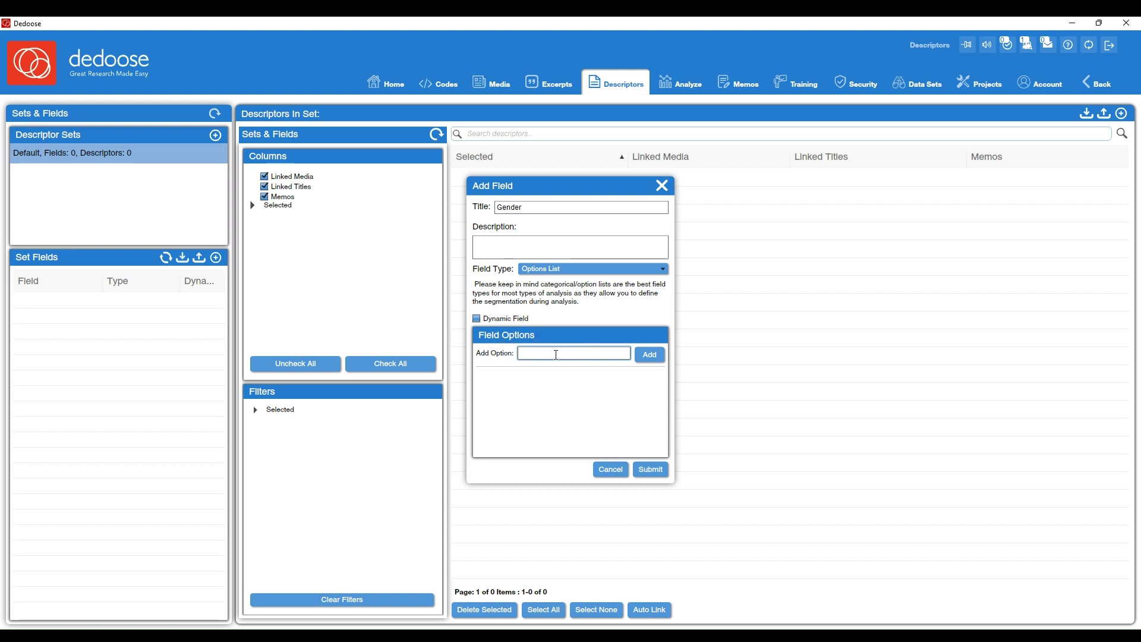
type("Woman")
left_click(646, 356)
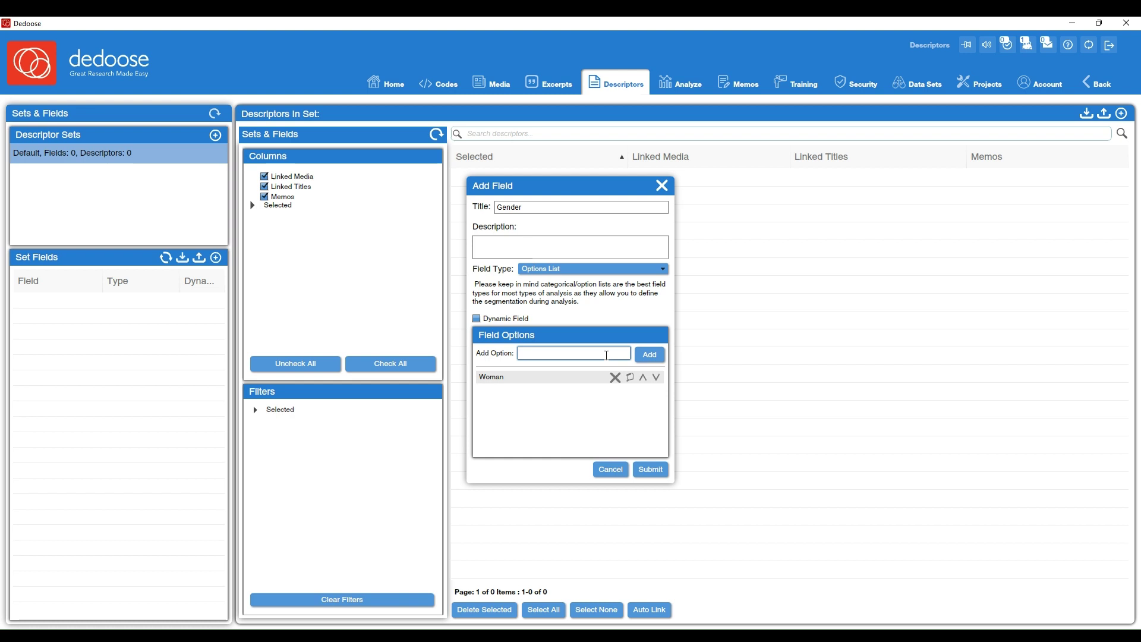
left_click(607, 356)
type("Man")
left_click(649, 355)
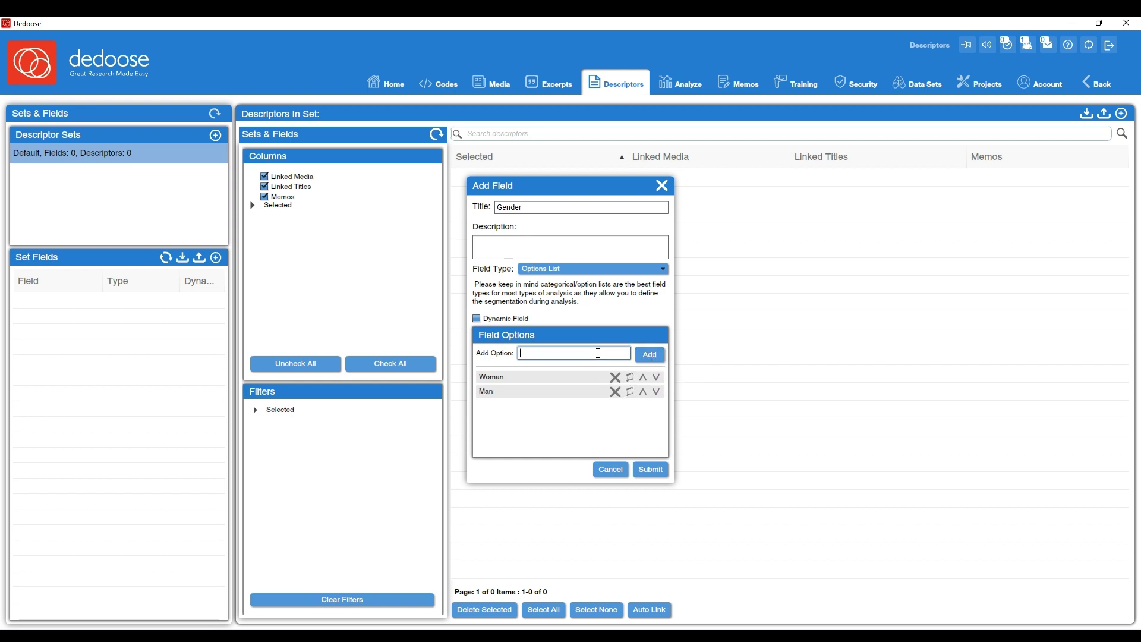
type("Gender Fluid")
left_click(658, 360)
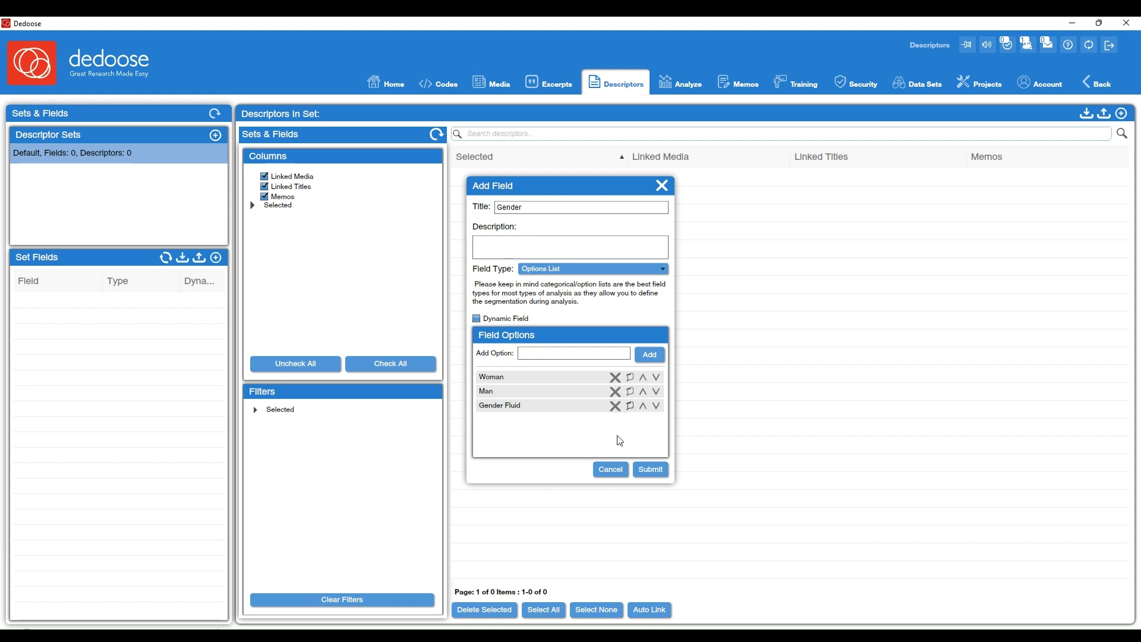
left_click(651, 470)
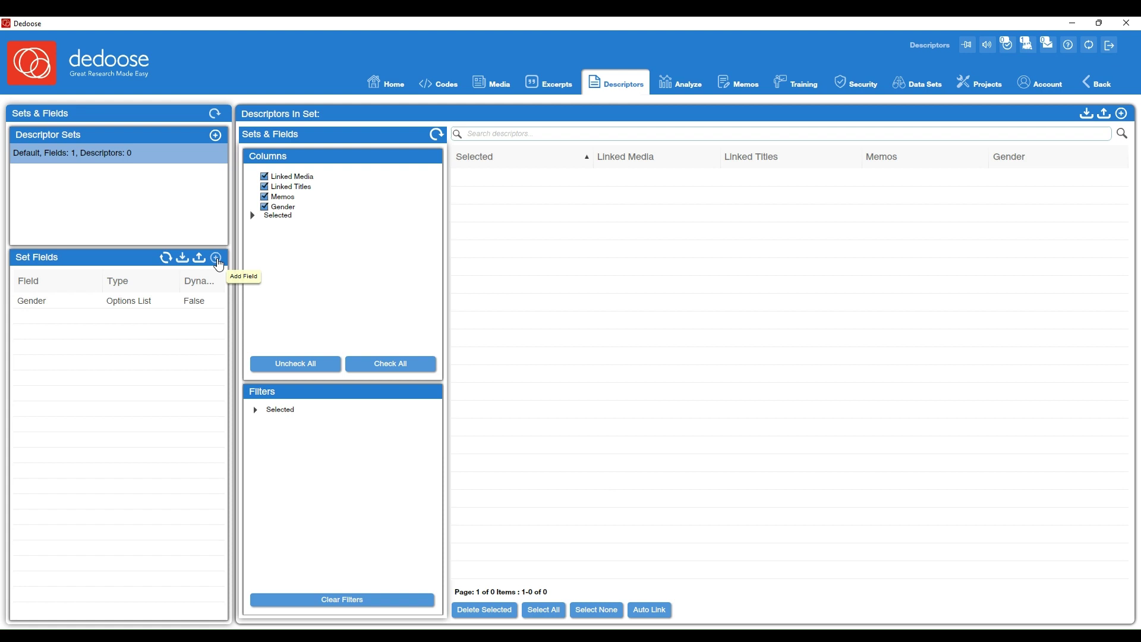
- Start another descriptor field titled 'Eye color'
left_click(217, 258)
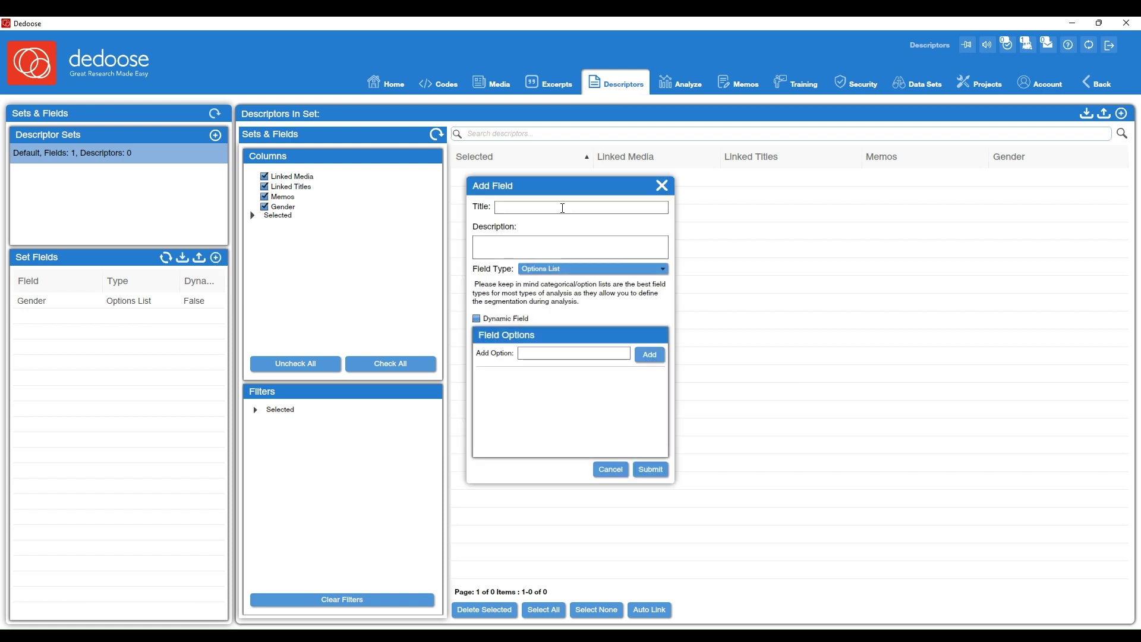
left_click(562, 208)
type("Eye color")
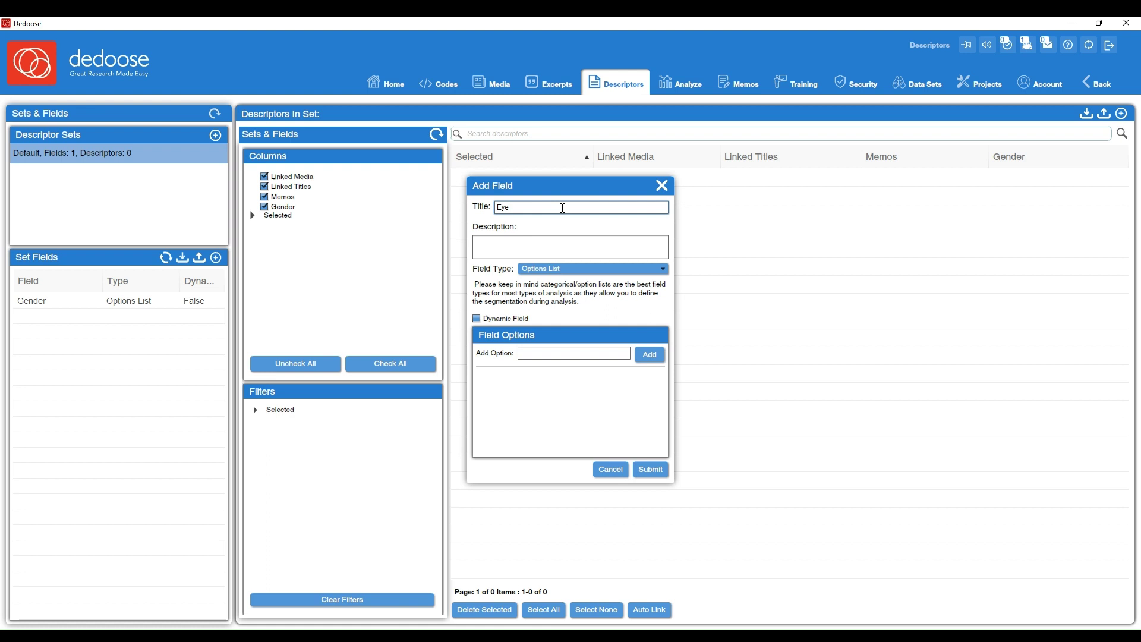
left_click(581, 355)
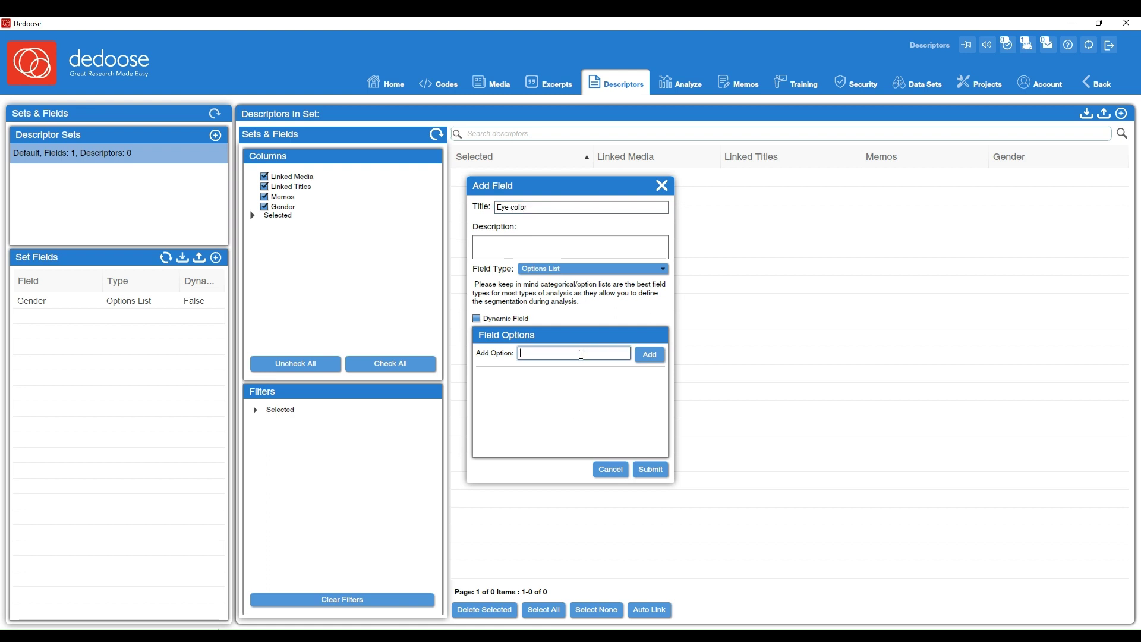
- Add the options Brown, Blue, Hazel and Green and submit the Eye color field
type("Brown")
left_click(650, 354)
type("Blue")
key("Return")
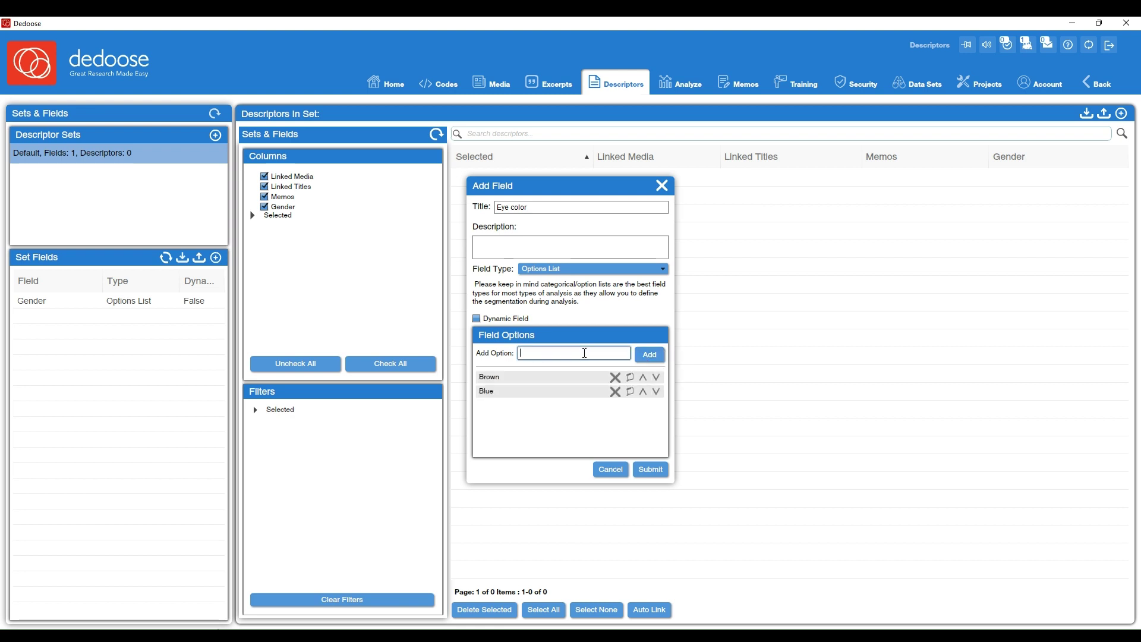
type("Hazel")
key("Return")
left_click(586, 353)
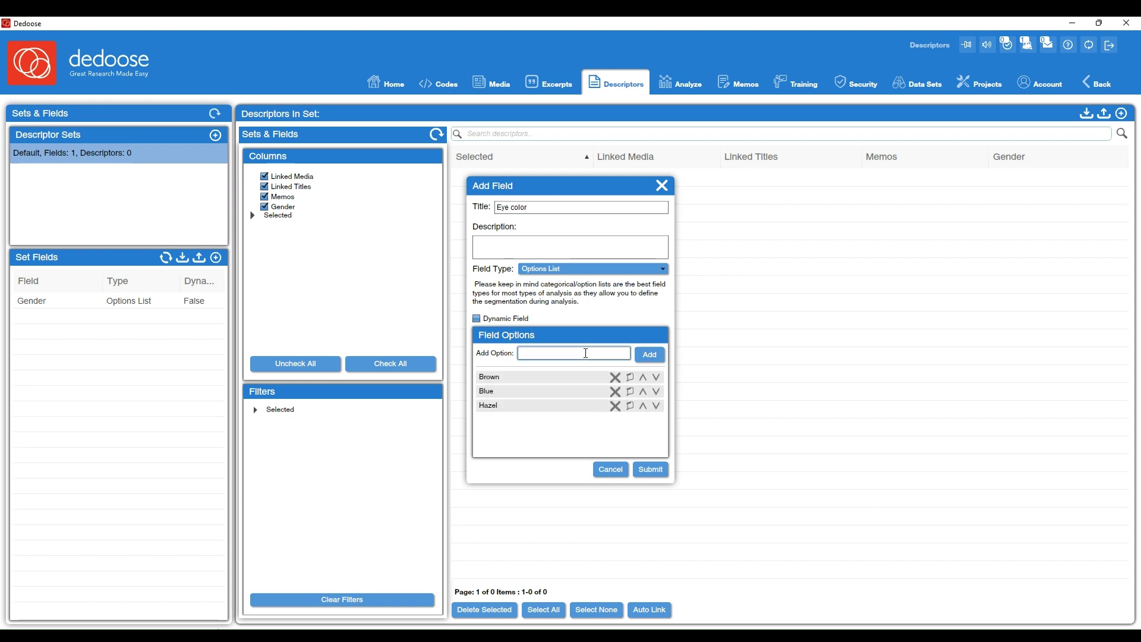
type("Green")
key("Return")
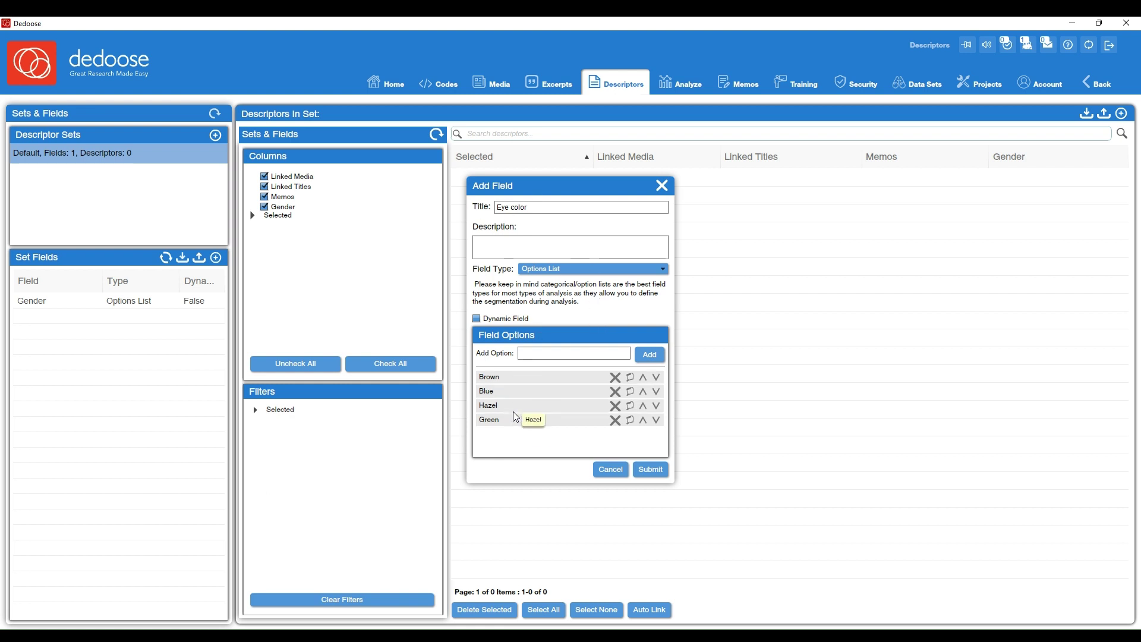
left_click(653, 471)
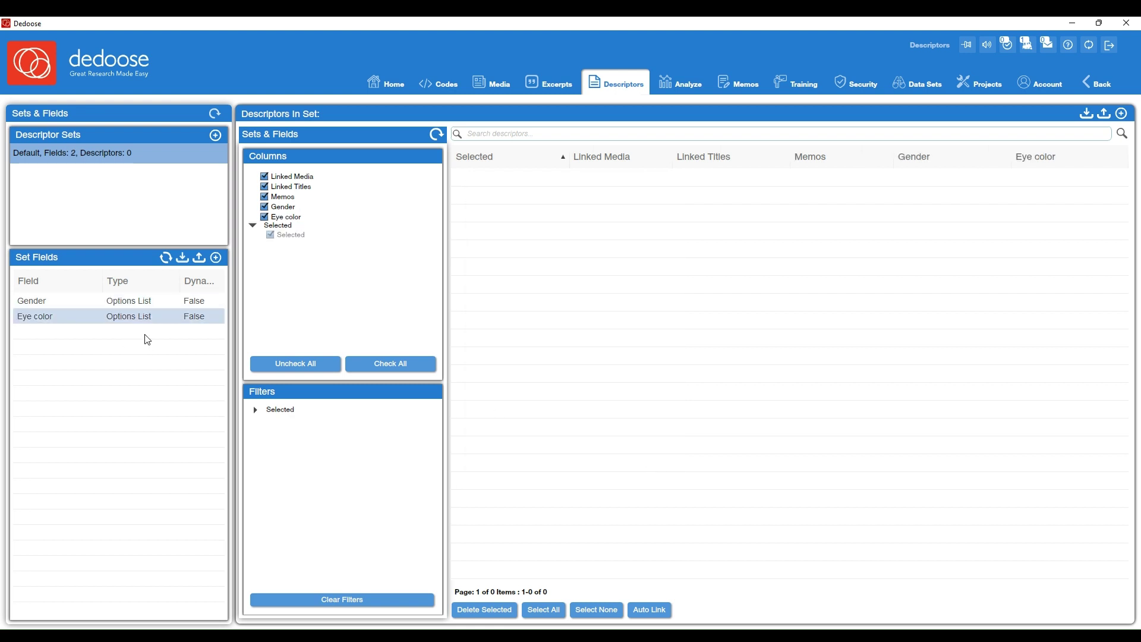
- Add a 'Research Site' options field with Site A, Site B and Site C
left_click(216, 258)
type("Research Site")
left_click(593, 352)
type("Site A")
key("Return")
type("Site B")
key("Return")
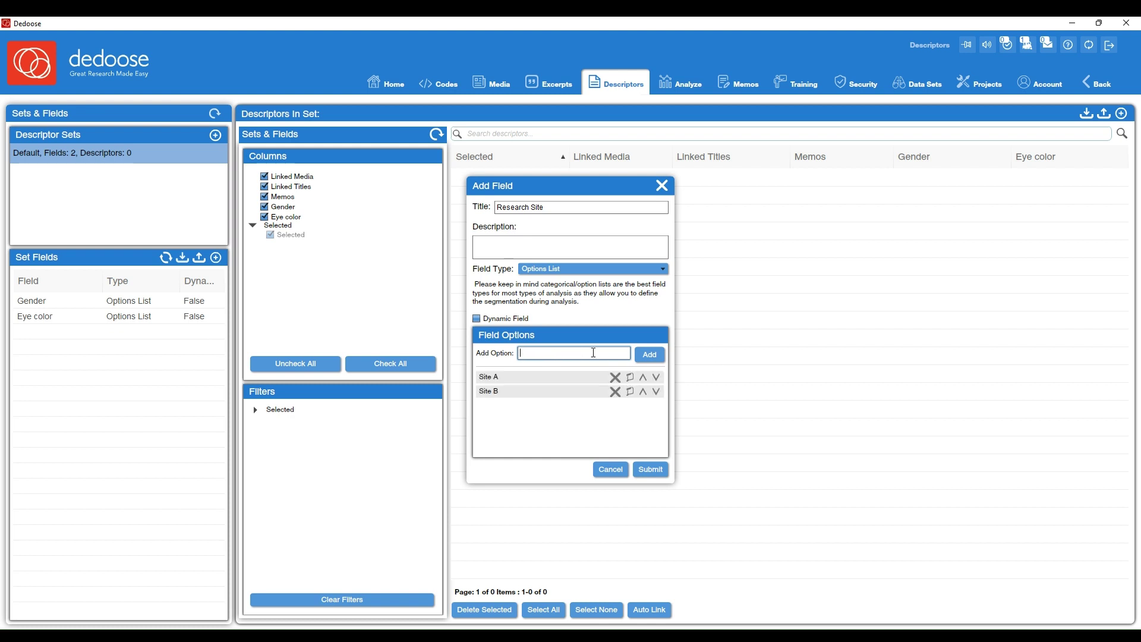
type("Site C")
key("Return")
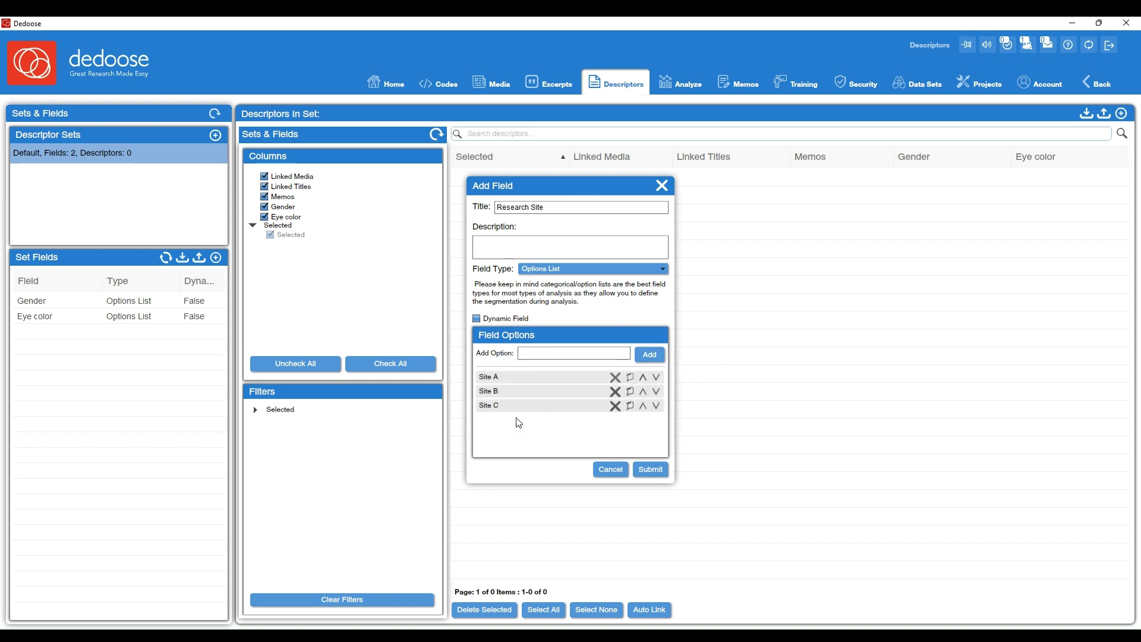
left_click(651, 470)
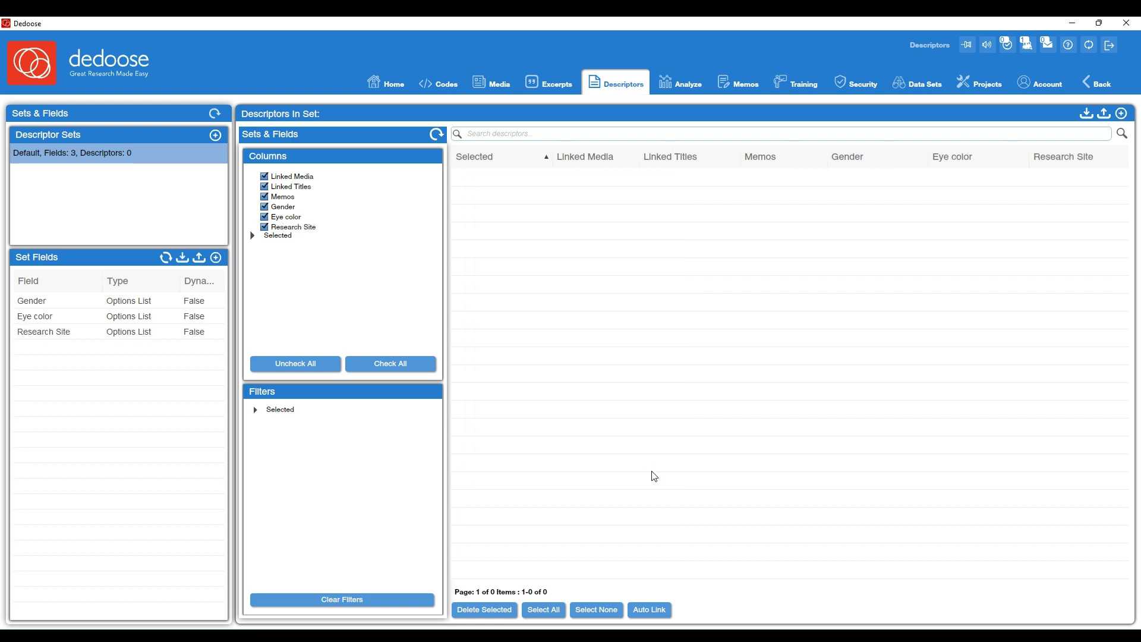
- Start an 'Age' field with the options 28, 29, 31 and 35
left_click(215, 258)
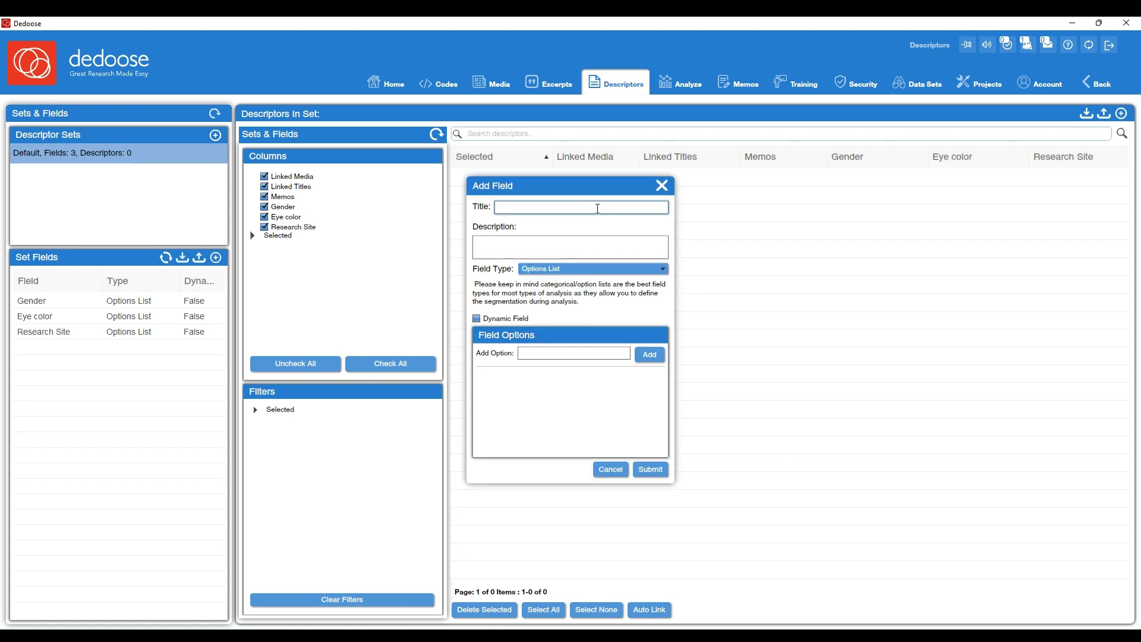
type("Age")
left_click(617, 353)
type("28")
key("Return")
type("2931")
key("Return")
type("35")
key("Return")
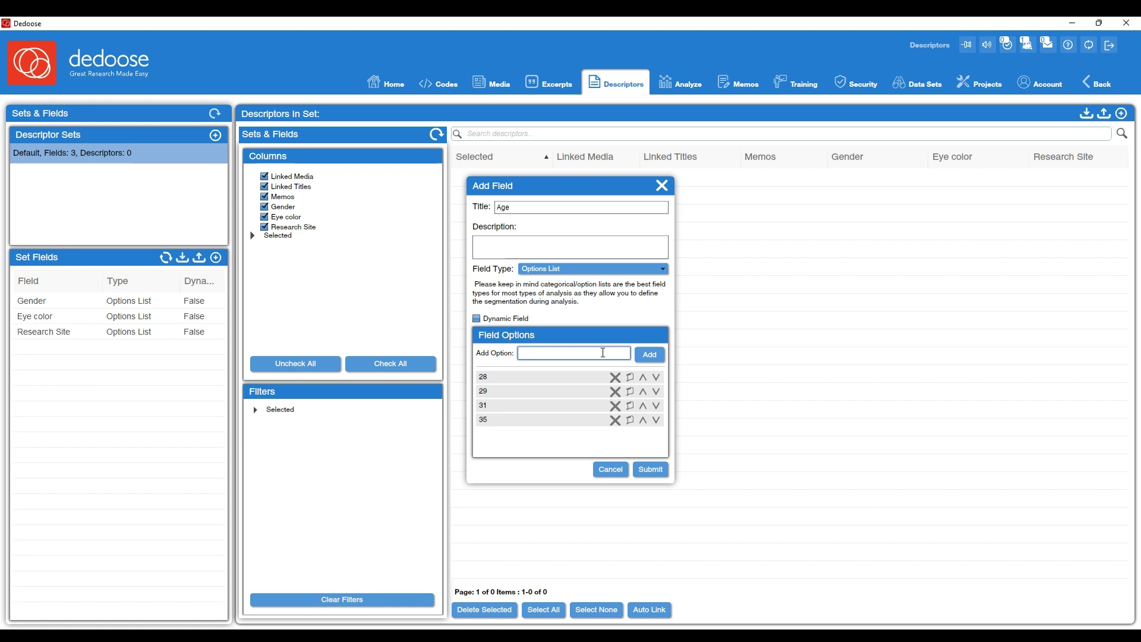
- Add ages 36, 41 and 45, keep Options List, and submit the Age field
type("36")
key("Return")
type("41")
key("Return")
type("45")
key("Return")
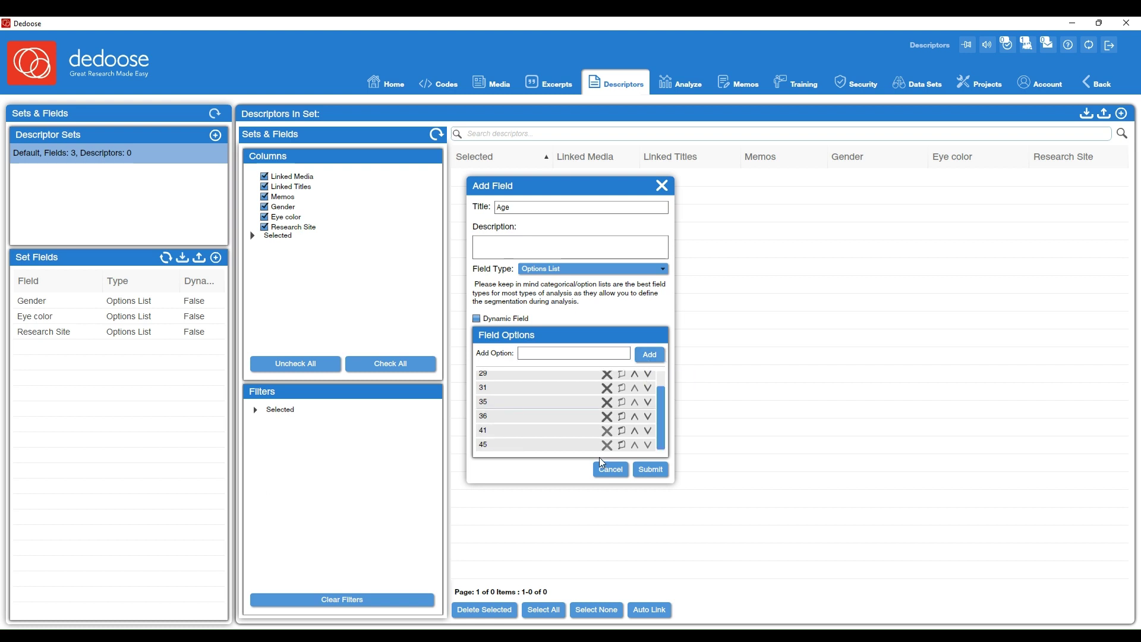
left_click(645, 274)
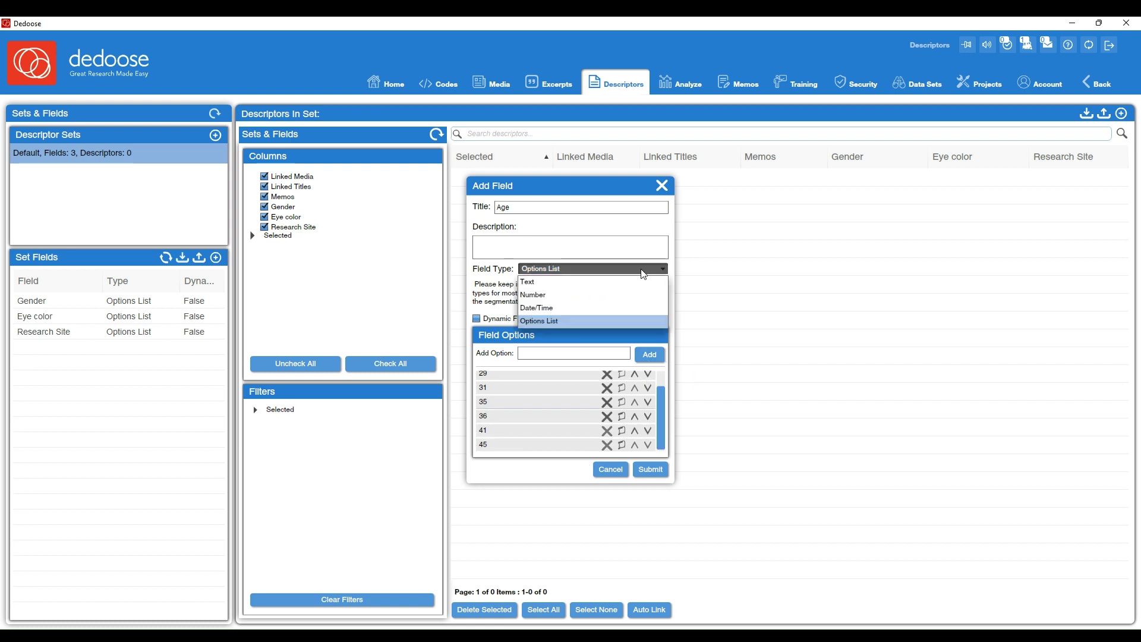
left_click(509, 285)
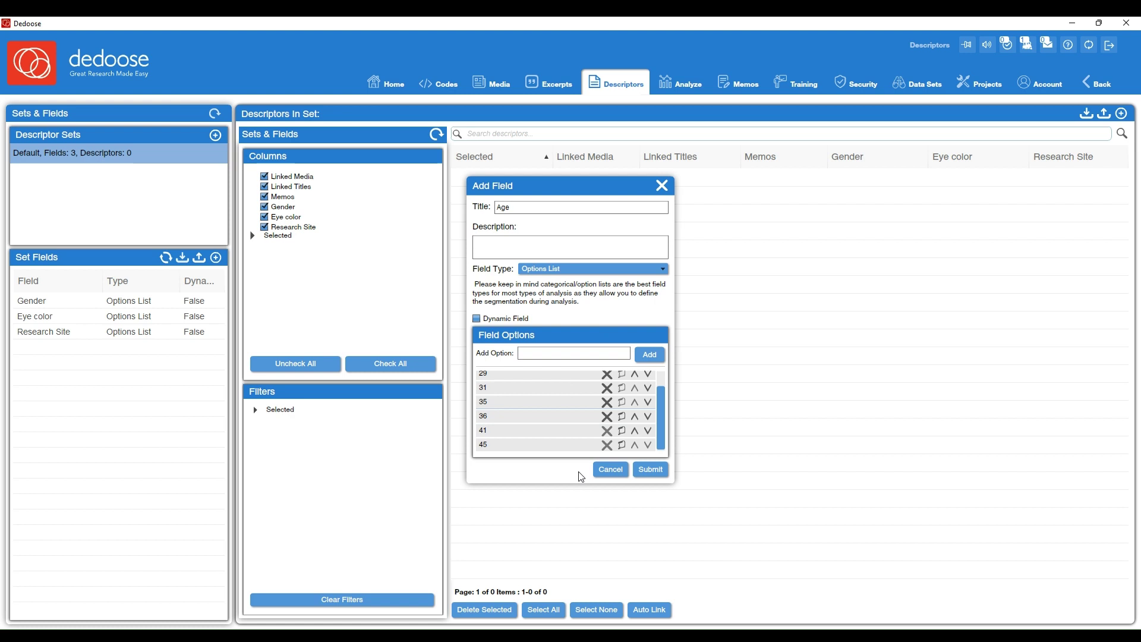
left_click(651, 468)
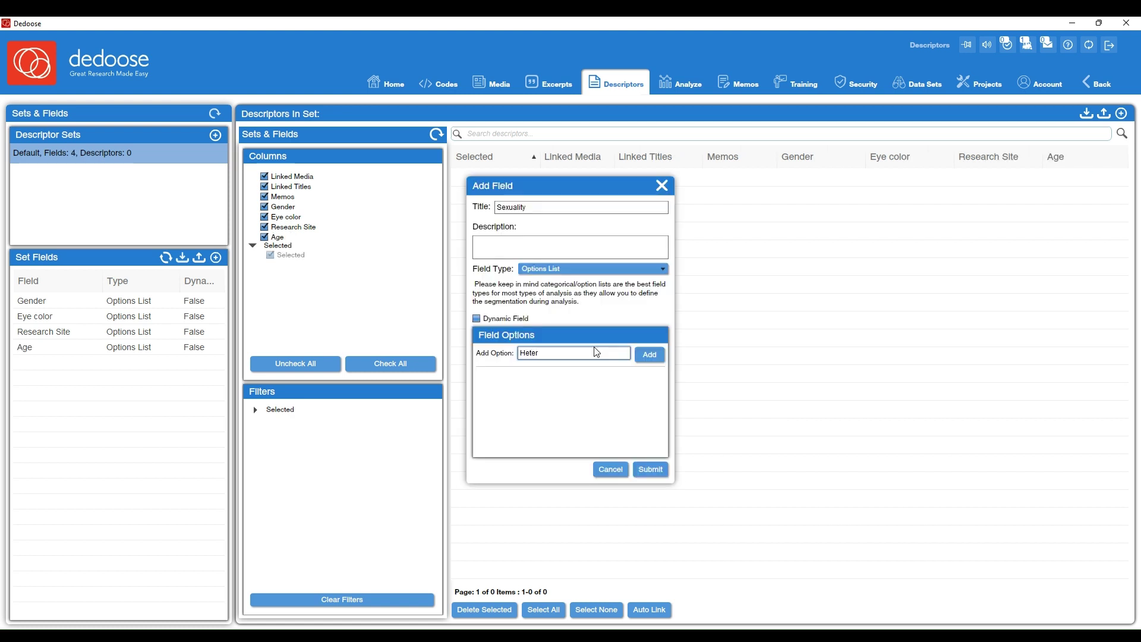
- Give the Sexuality field options Heterosexual, Queer, Bisexual and Asexual and submit it
type("sexual")
key("Return")
type("Queer")
key("Return")
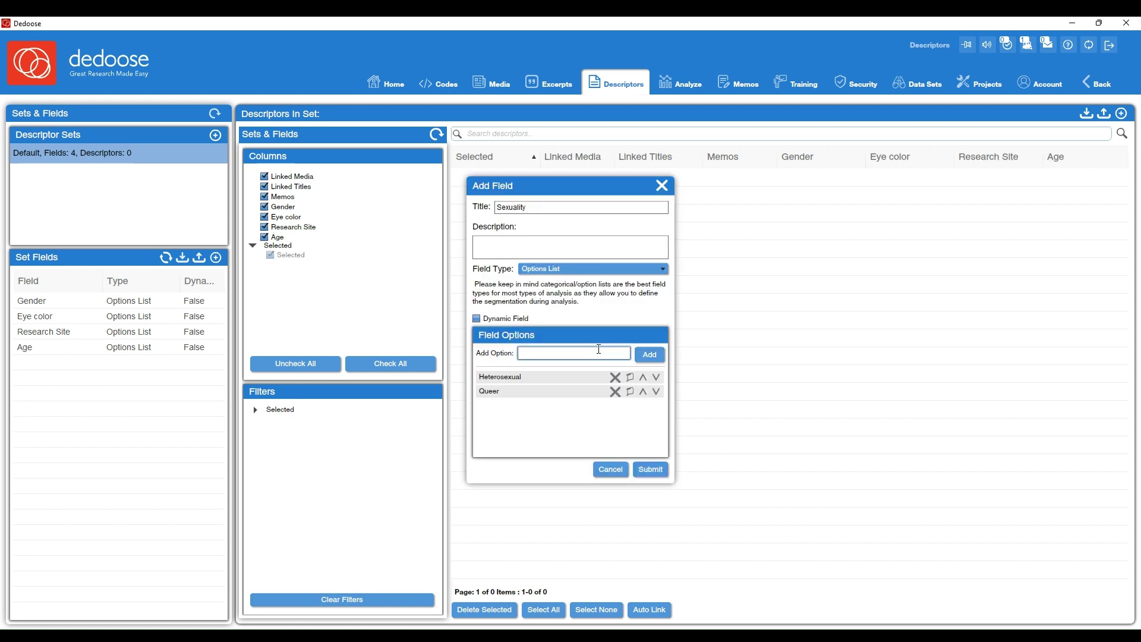
type("Bisexual")
key("Return")
type("Asexual")
key("Return")
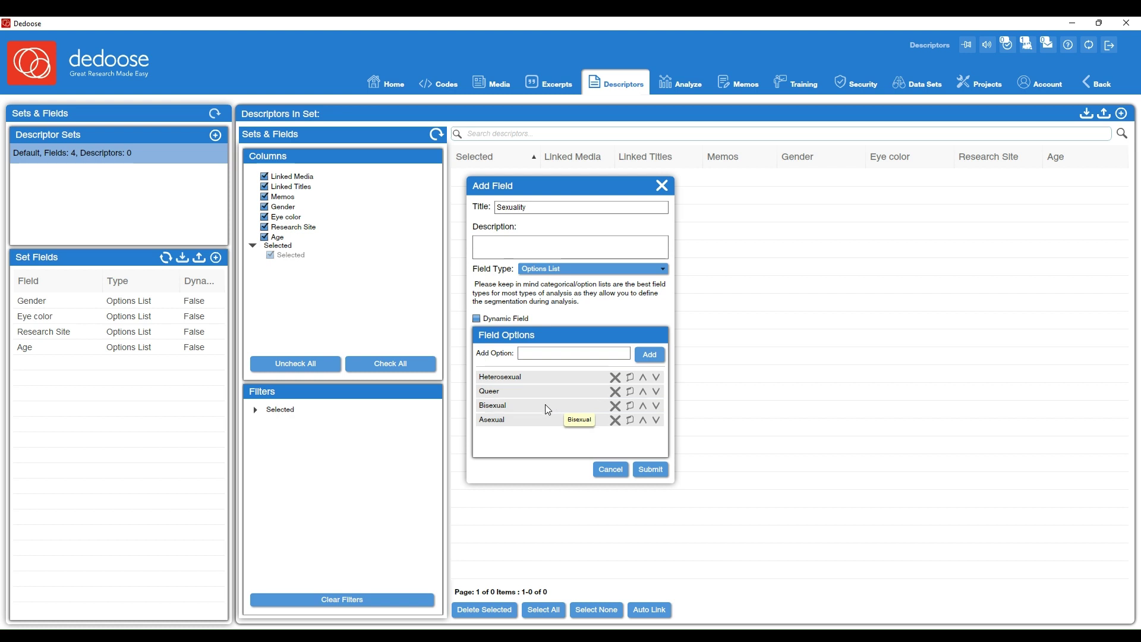
left_click(658, 473)
left_click(573, 207)
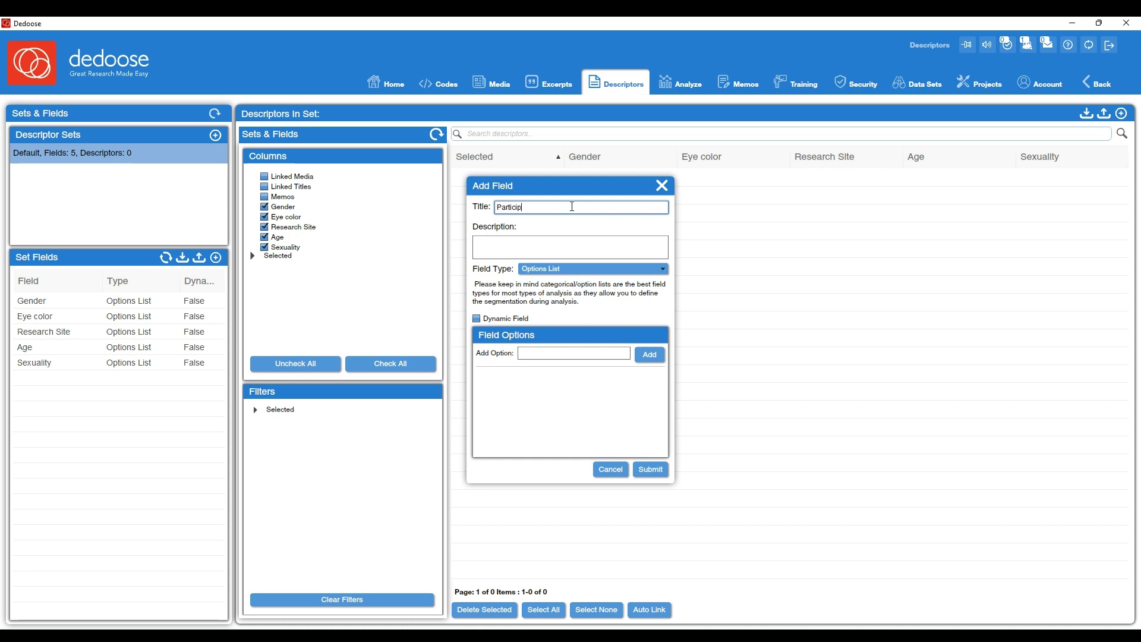
- Save 'Participant Name' as a Text field, then reopen the Age field's settings
type("Name")
left_click(567, 268)
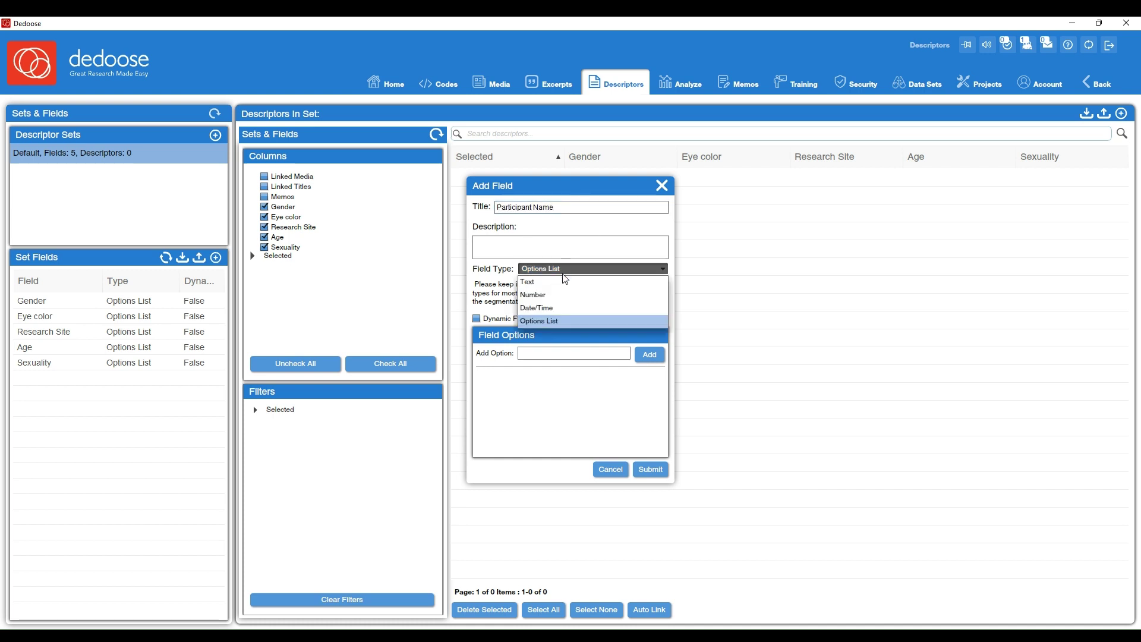
left_click(543, 283)
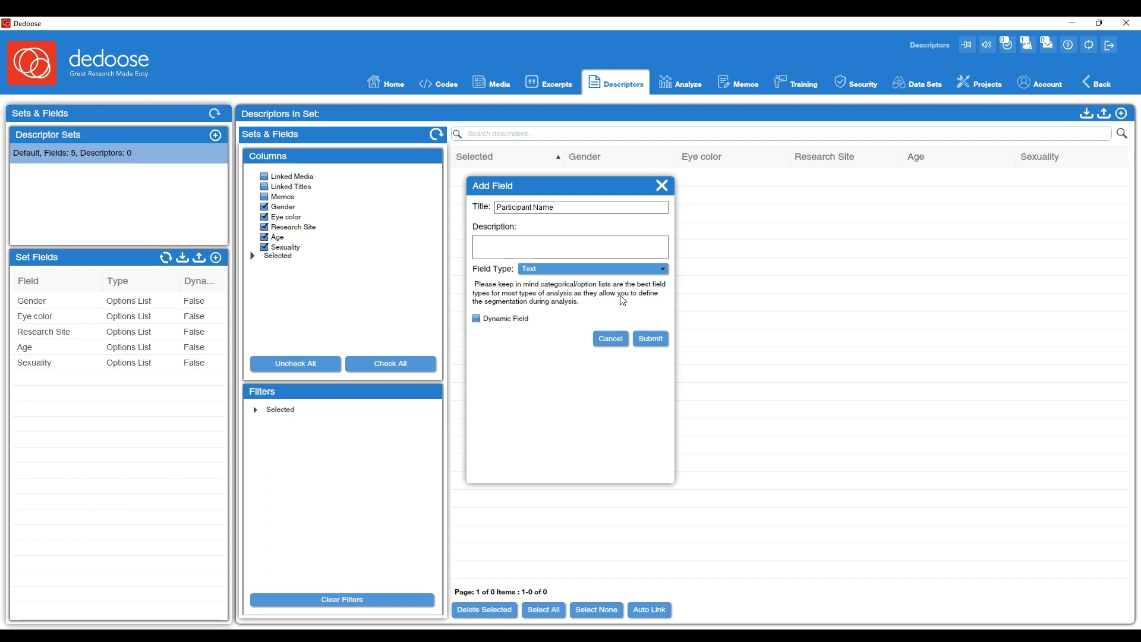
left_click(651, 340)
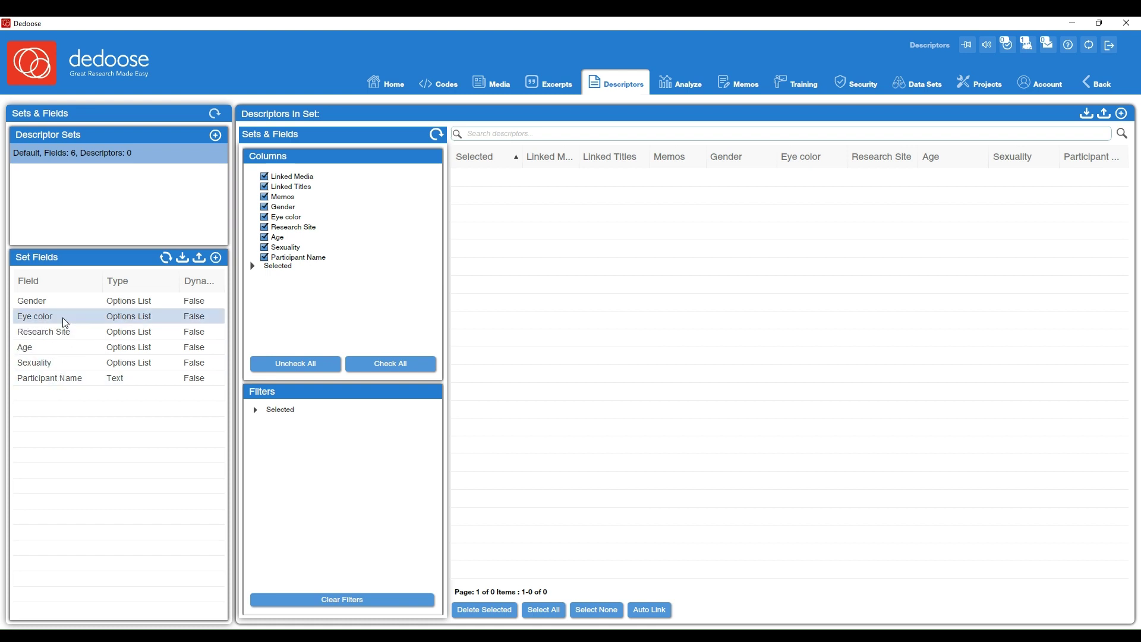
left_click(71, 351)
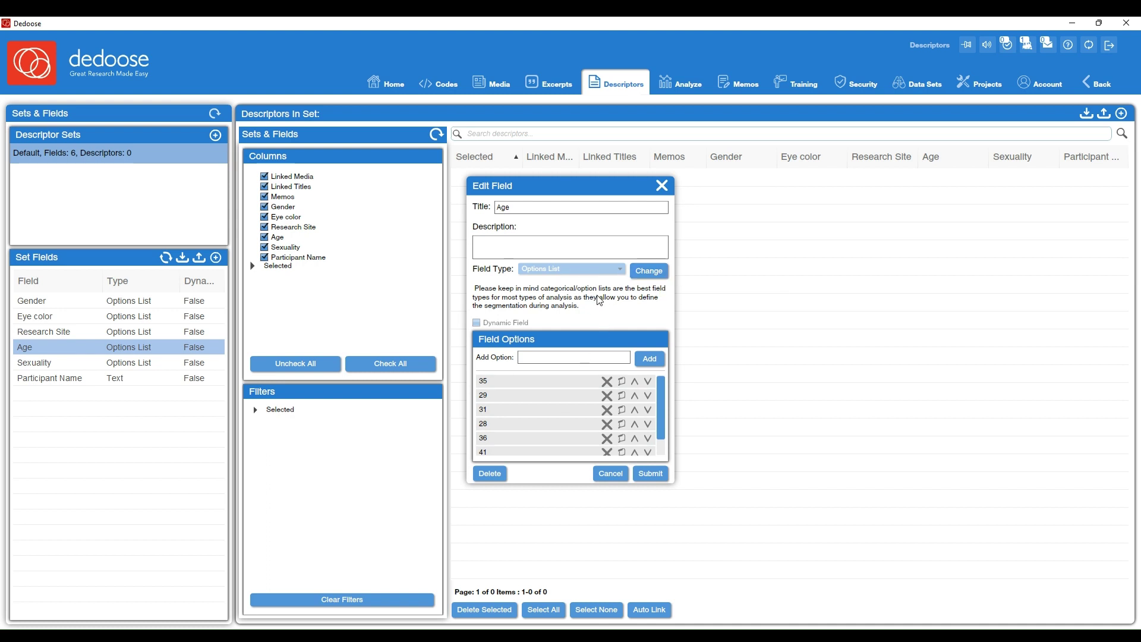
- Close the Age field's Edit Field dialog without changes
left_click(661, 185)
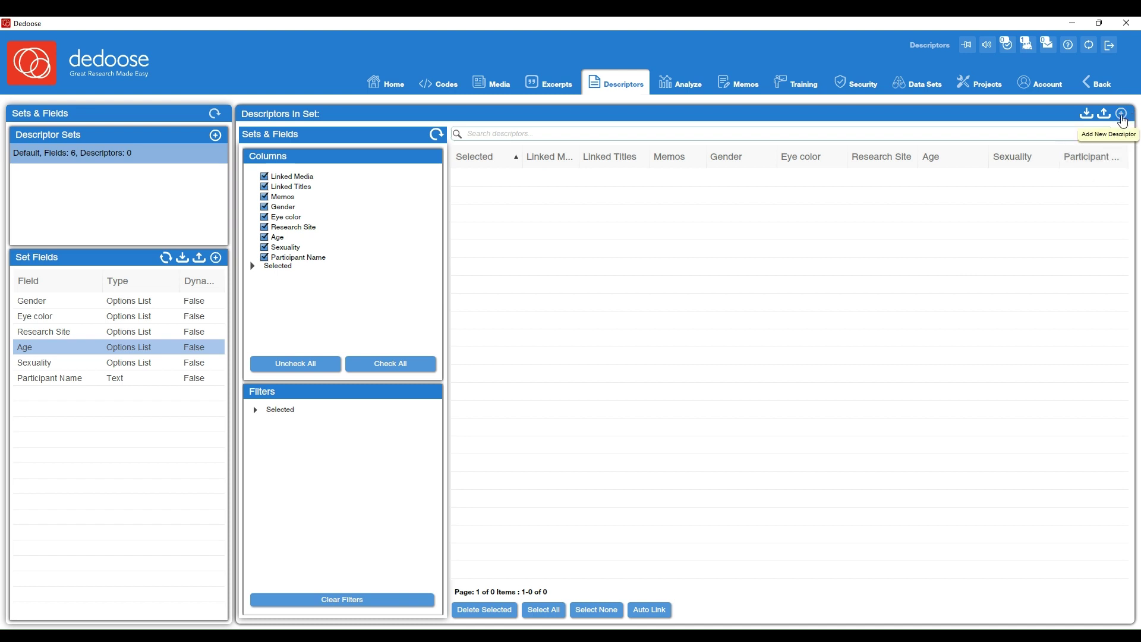
- Start a new descriptor with gender Woman, eye color Brown and research site Site B
left_click(1122, 113)
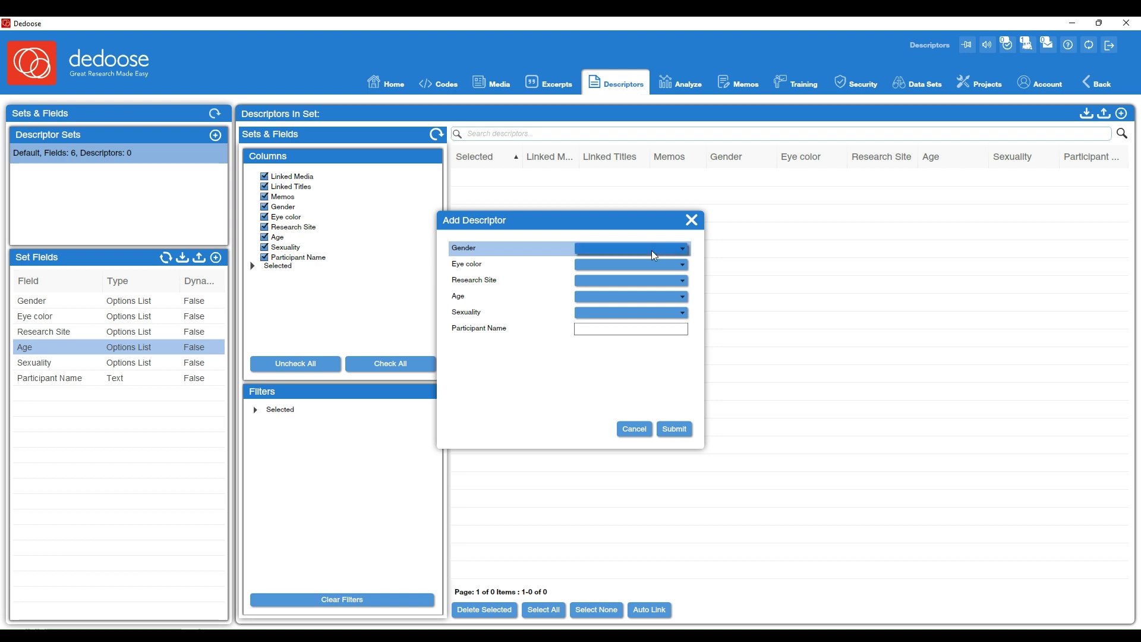
left_click(652, 250)
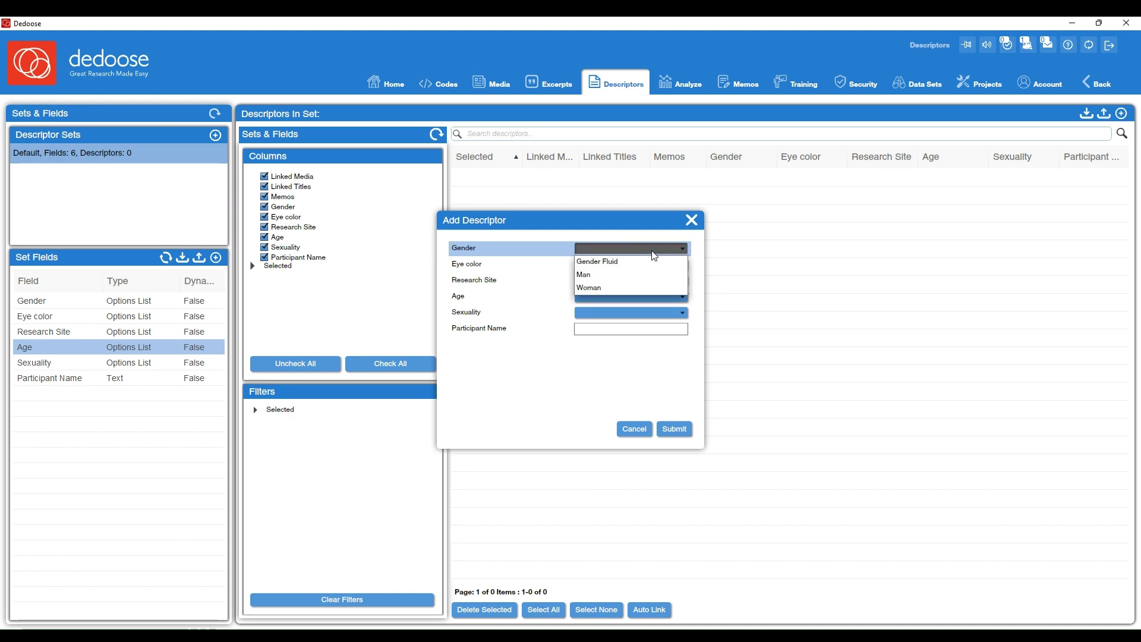
left_click(609, 288)
left_click(622, 264)
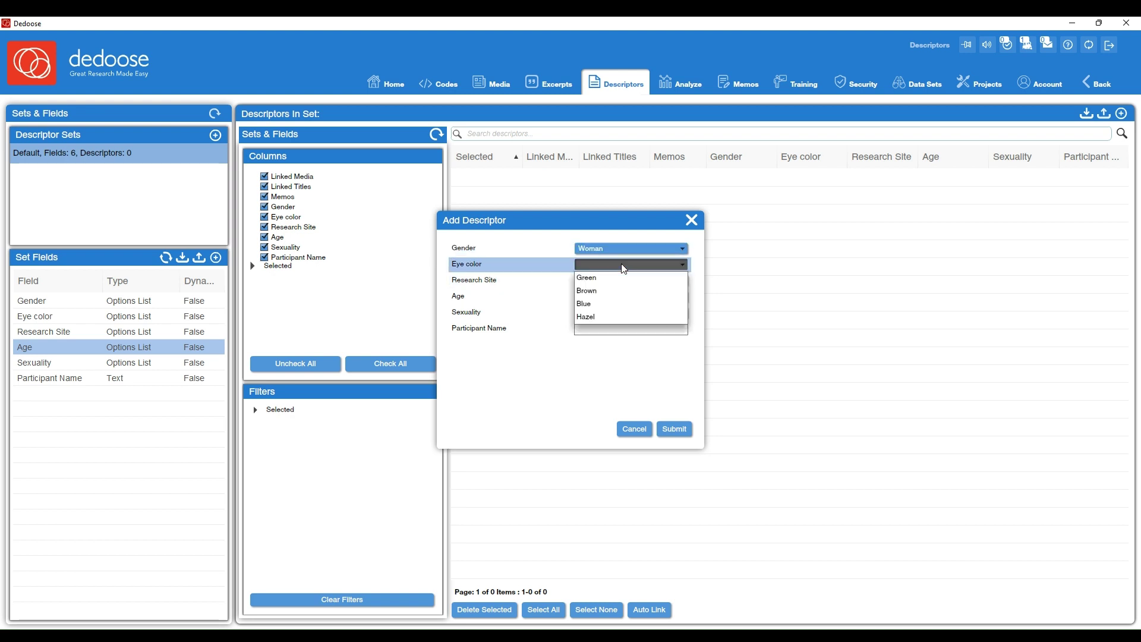
left_click(599, 292)
left_click(624, 280)
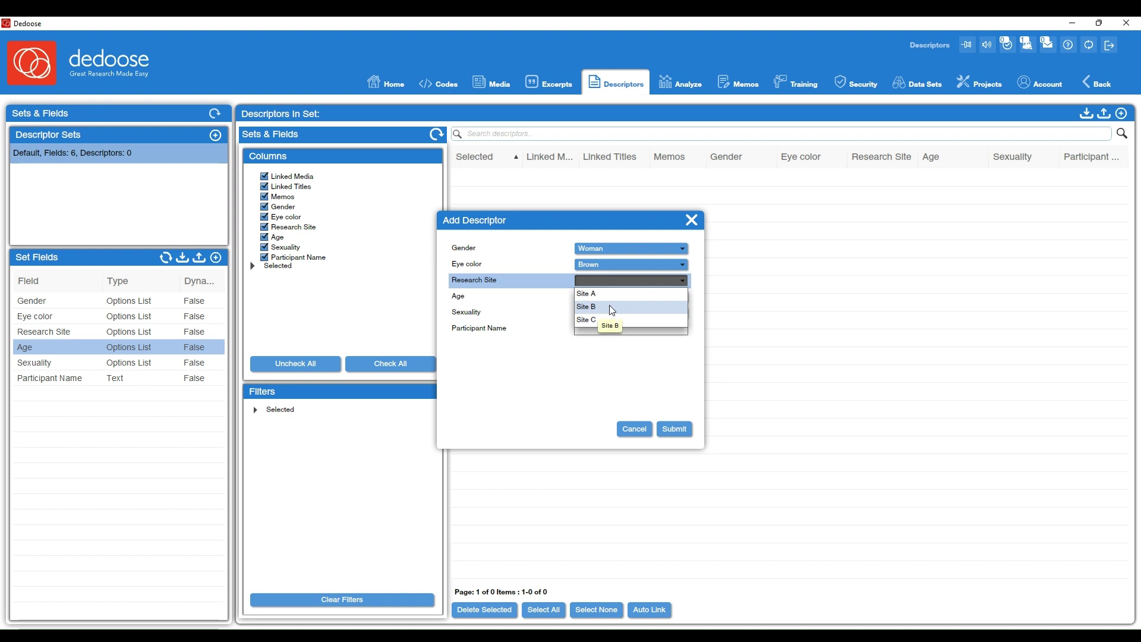
left_click(591, 309)
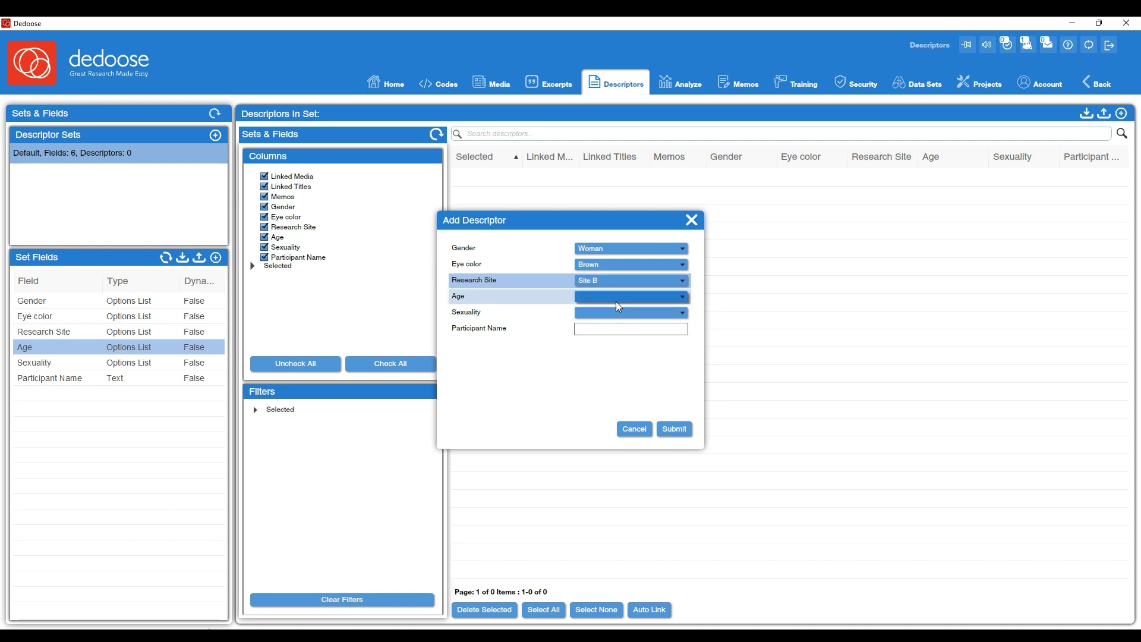
- Set age 28 and sexuality Heterosexual, and enter the participant's name
left_click(616, 297)
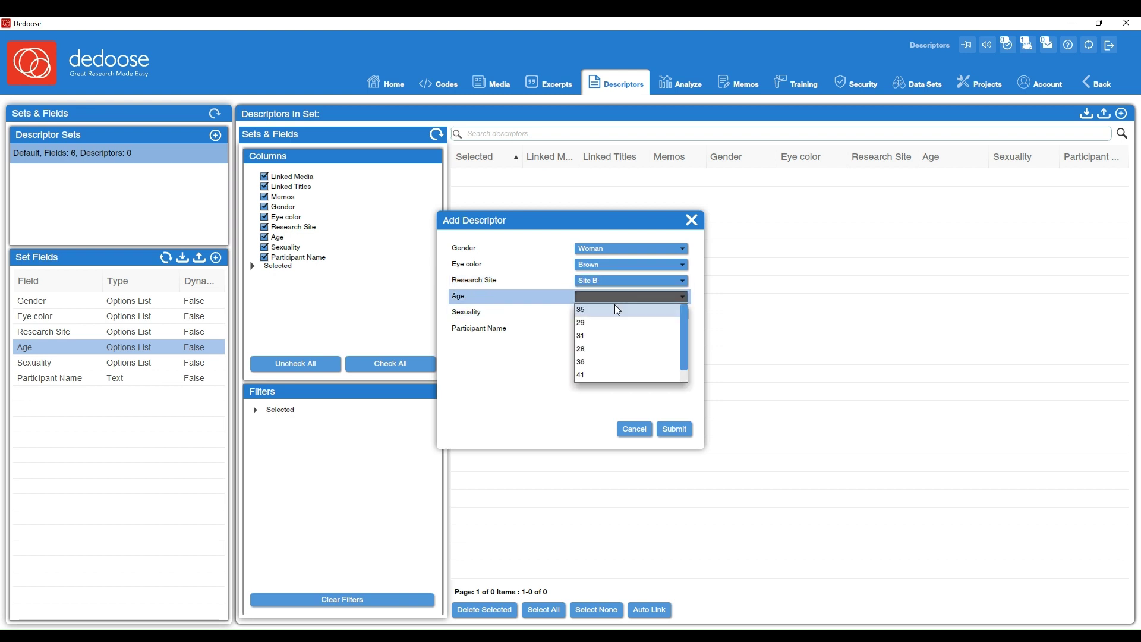
left_click(603, 357)
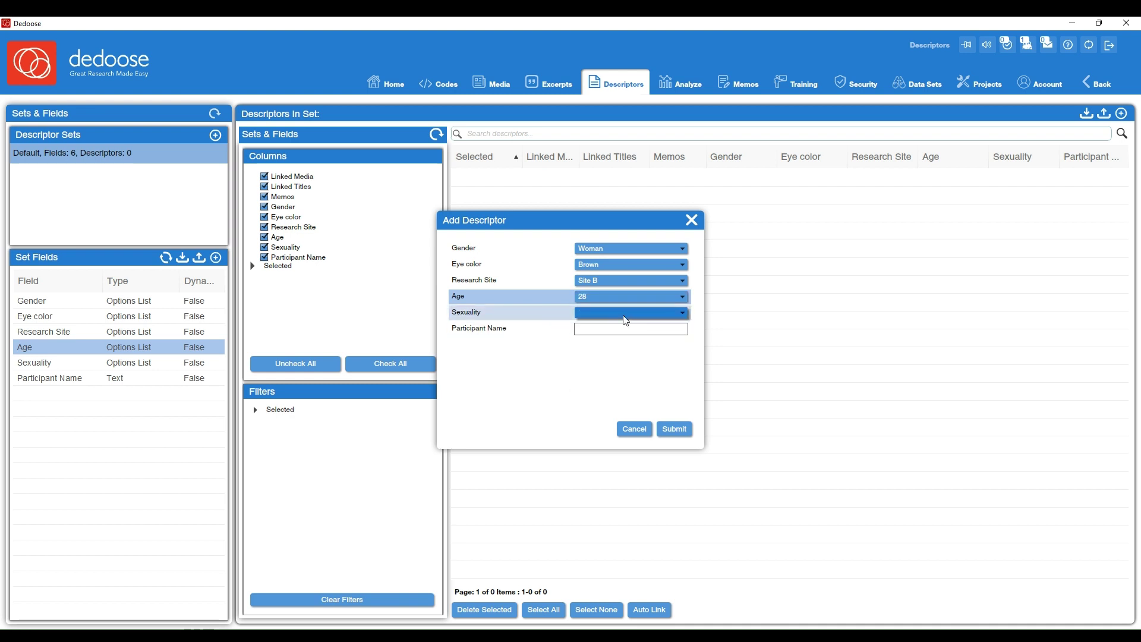
left_click(626, 321)
left_click(614, 332)
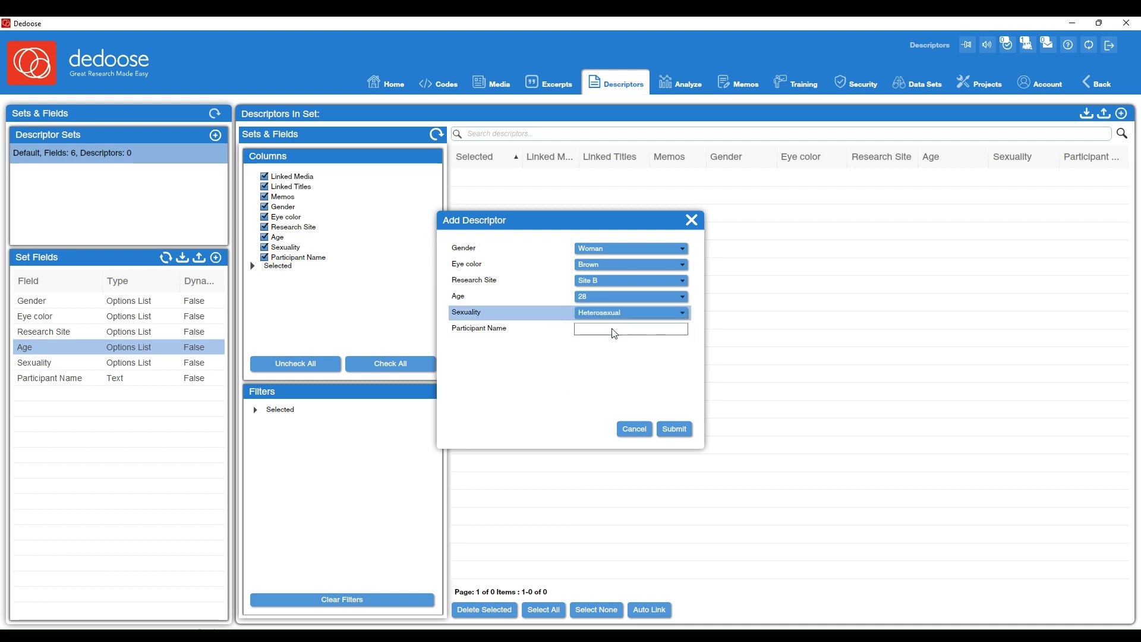
left_click(620, 331)
type("S")
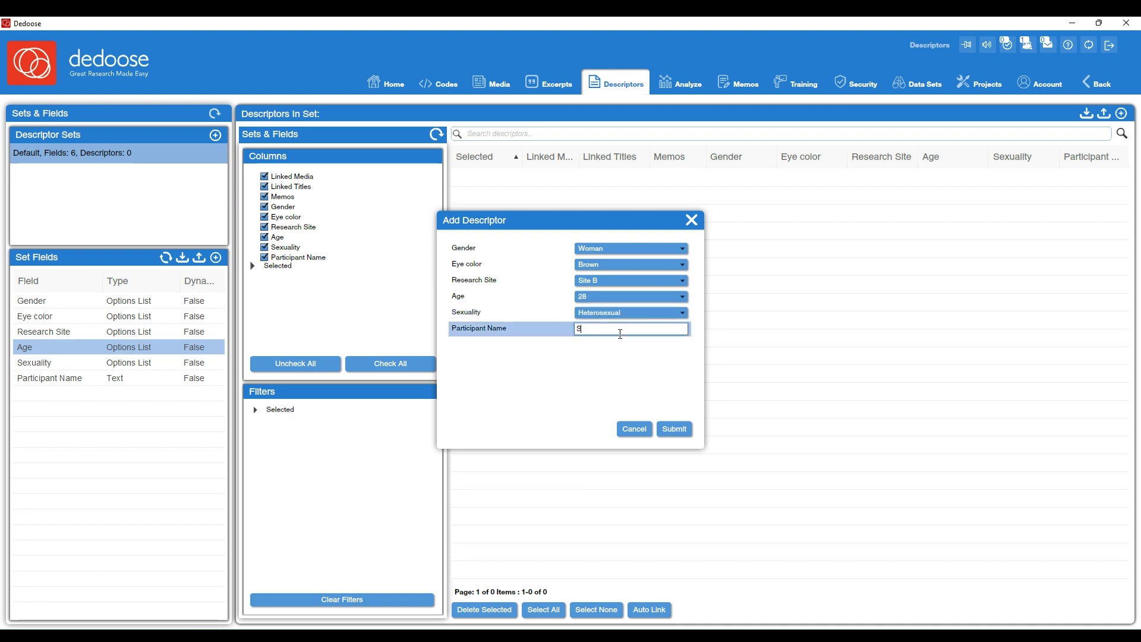
type("arah")
- Submit the first descriptor and add a Woman, Brown, Site A, 28, Queer participant
left_click(674, 429)
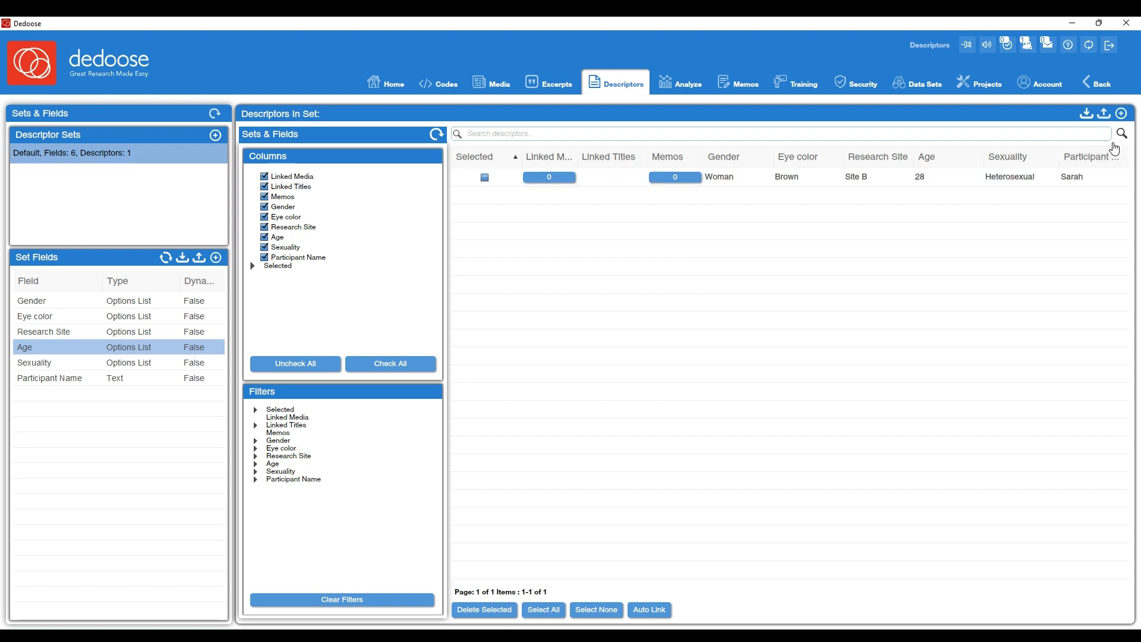
left_click(1121, 116)
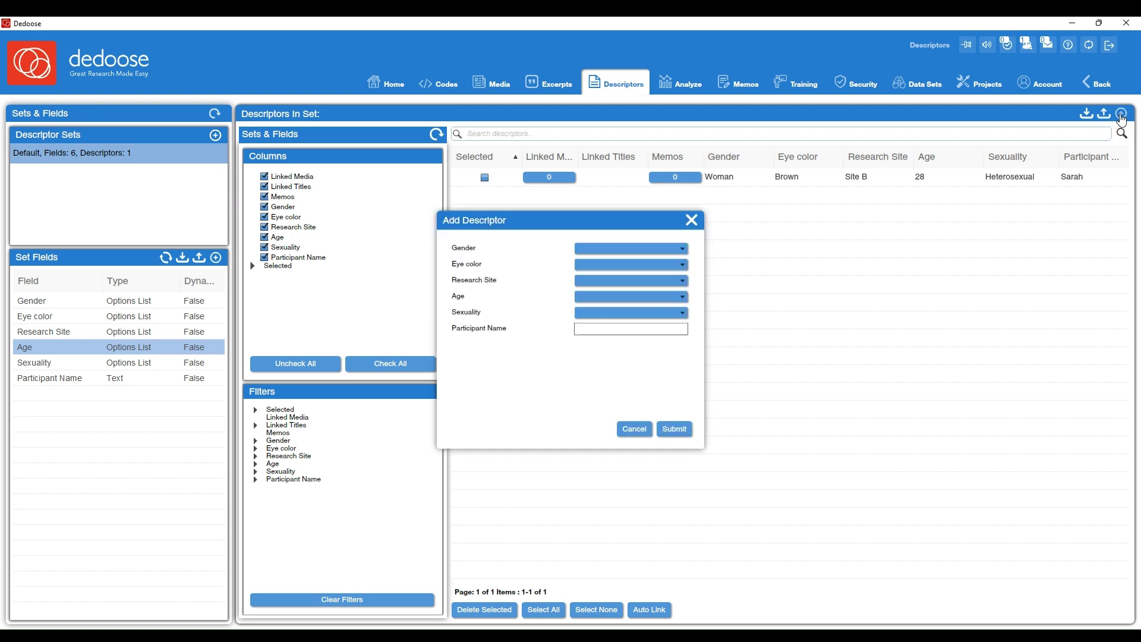
left_click(670, 252)
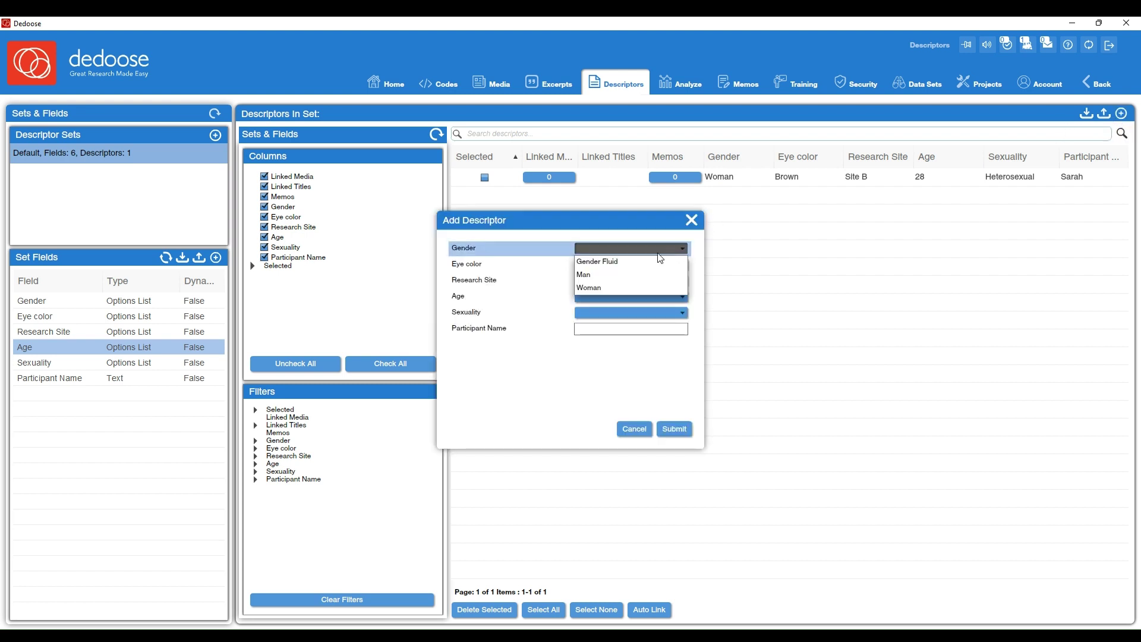
left_click(595, 287)
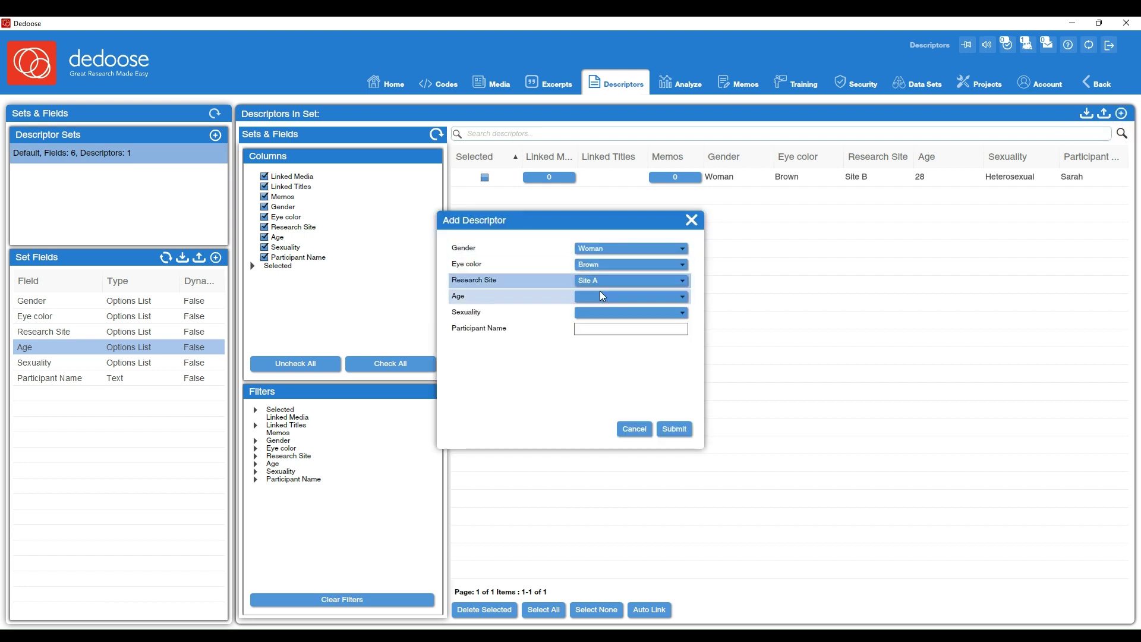
left_click(630, 312)
left_click(594, 352)
left_click(631, 329)
type("Cosima")
left_click(674, 429)
left_click(1122, 113)
- Add a third descriptor: Woman, Blue eyes, Site A, age 29, Queer, with name
left_click(630, 248)
left_click(594, 287)
left_click(630, 265)
left_click(630, 281)
left_click(630, 297)
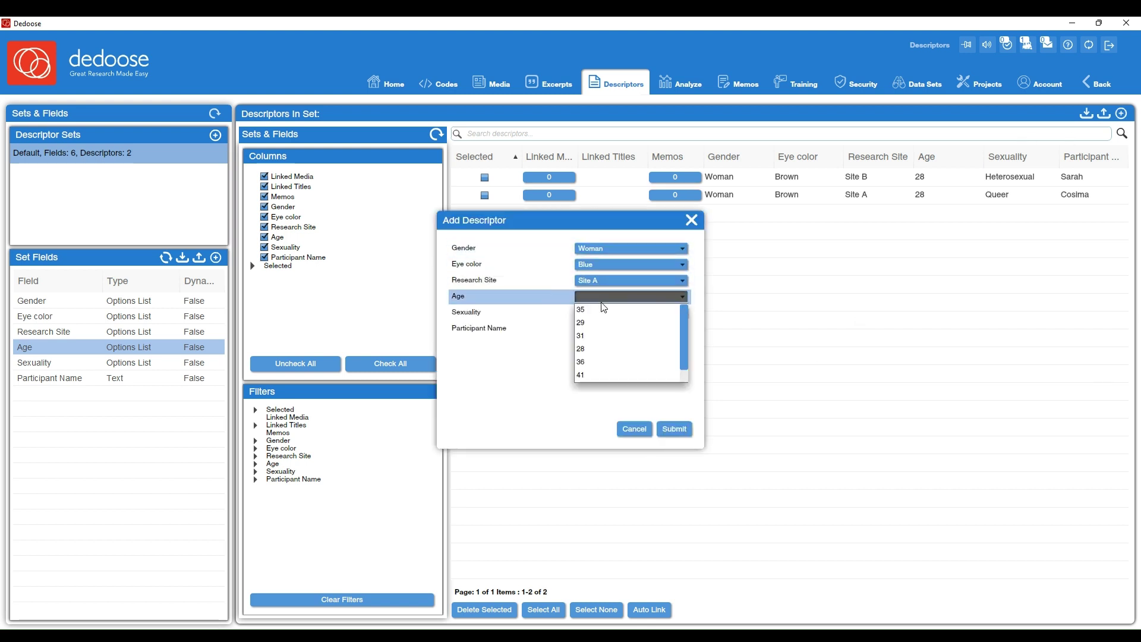
left_click(594, 315)
left_click(631, 329)
type("Delphine")
left_click(674, 429)
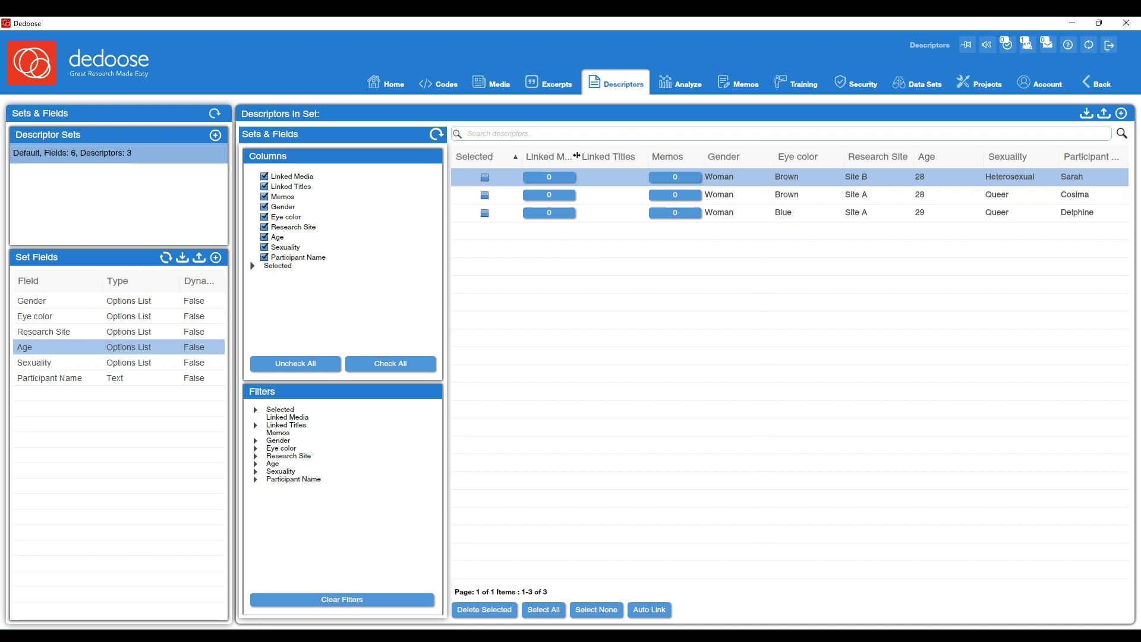
- Link the 'Sarah' media document to the Site B Heterosexual descriptor
left_click_drag(578, 156, 636, 157)
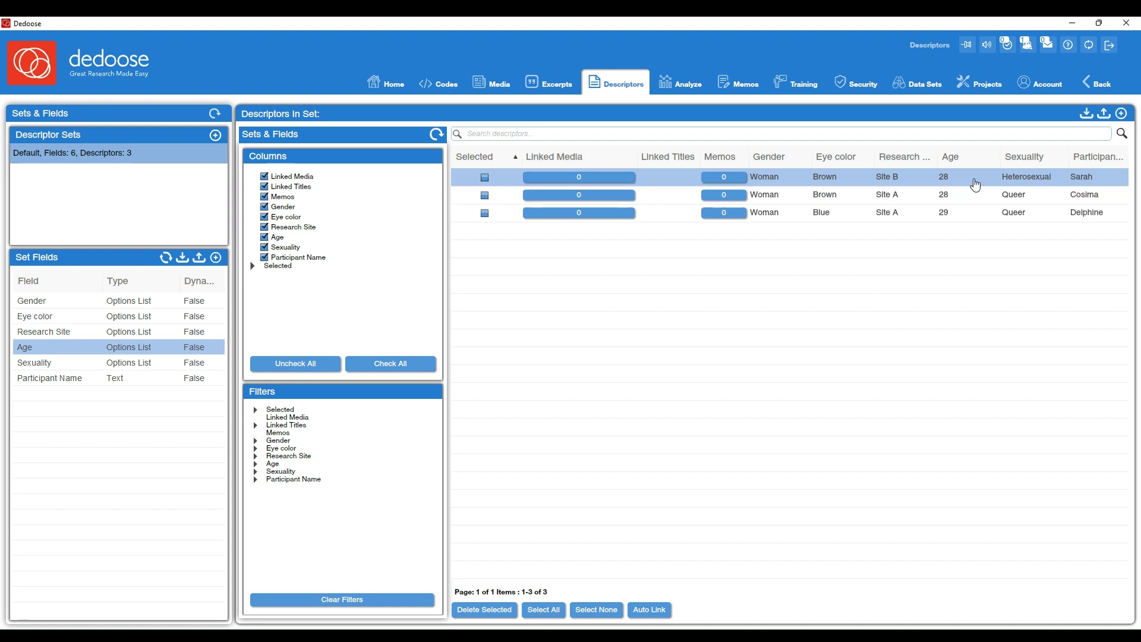
left_click(580, 181)
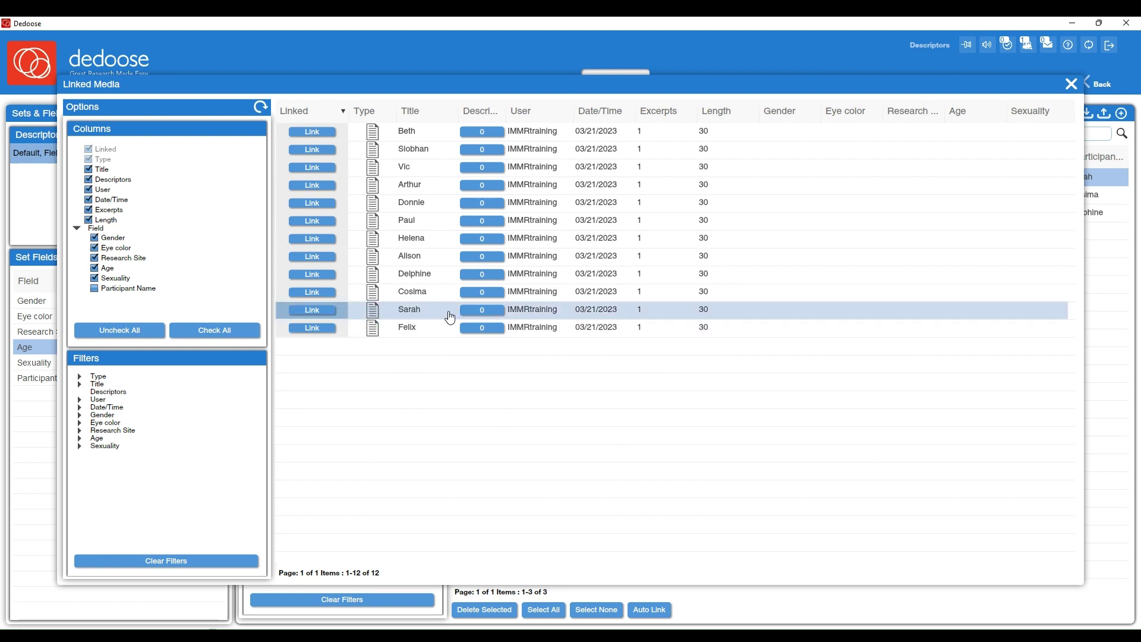
left_click(312, 318)
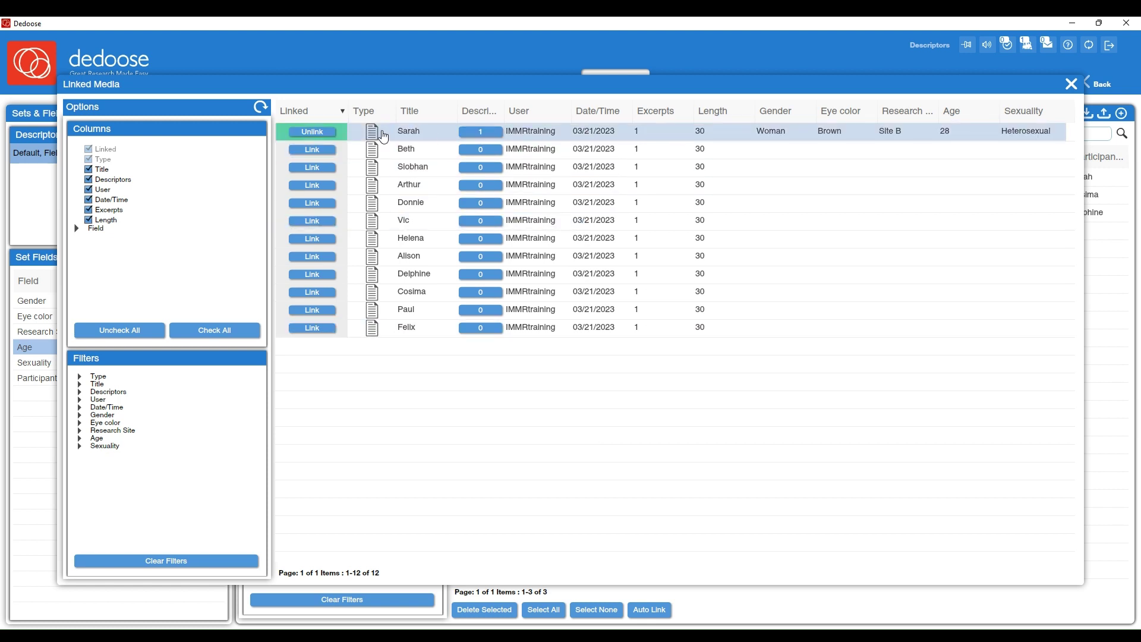
left_click(1072, 84)
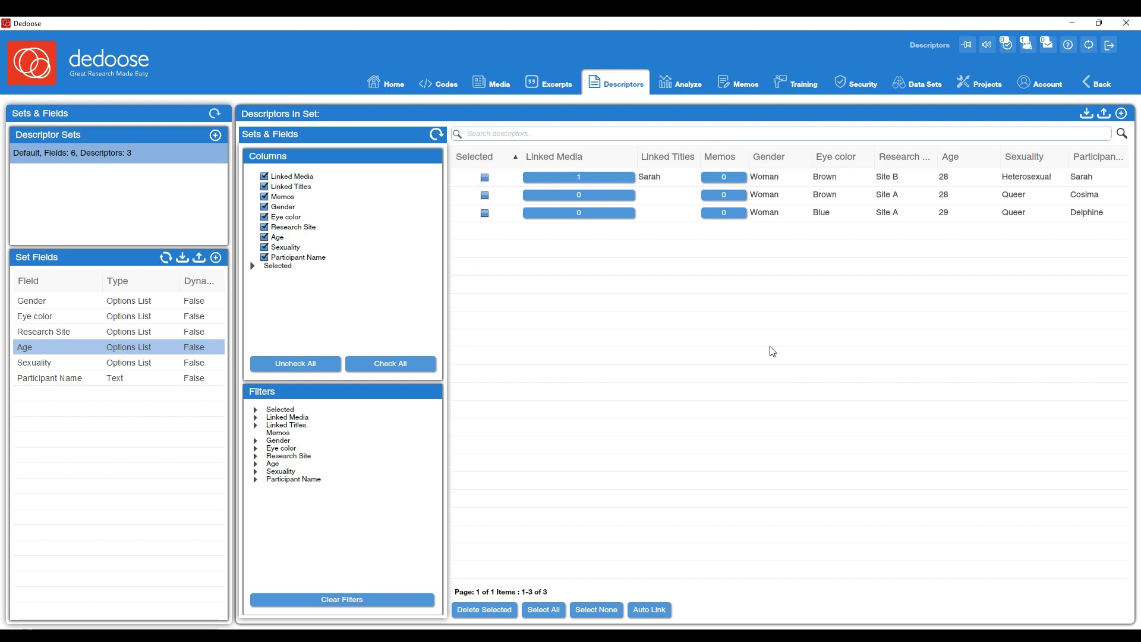
- From the Media list, link the 'Delphine' document to the Site A, age 29, Queer descriptor
left_click(493, 95)
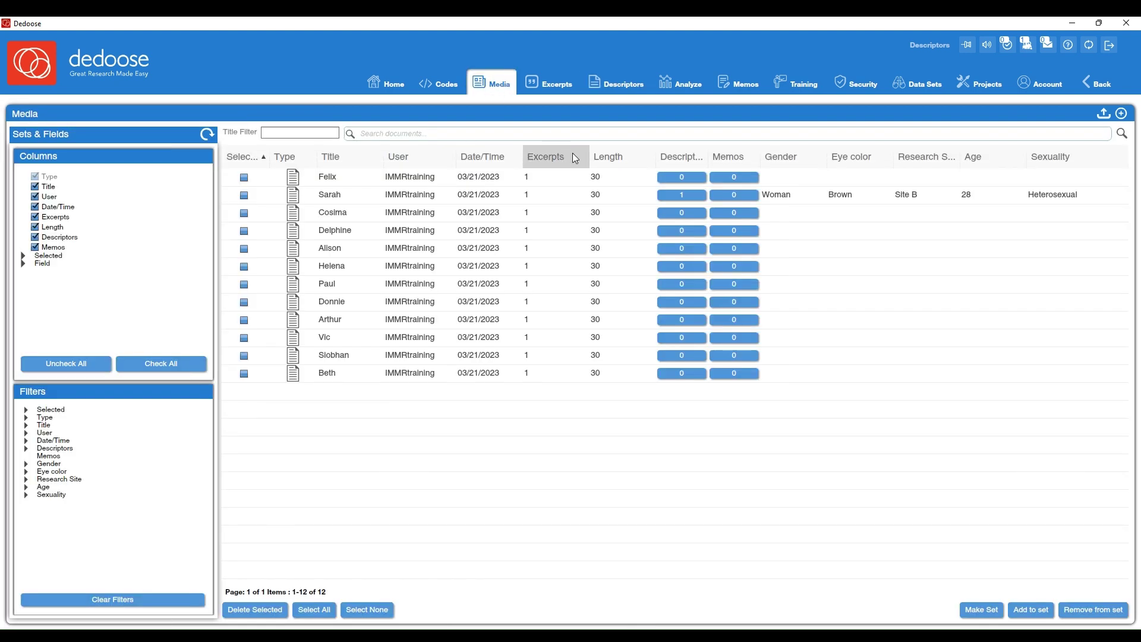
left_click_drag(708, 157, 821, 160)
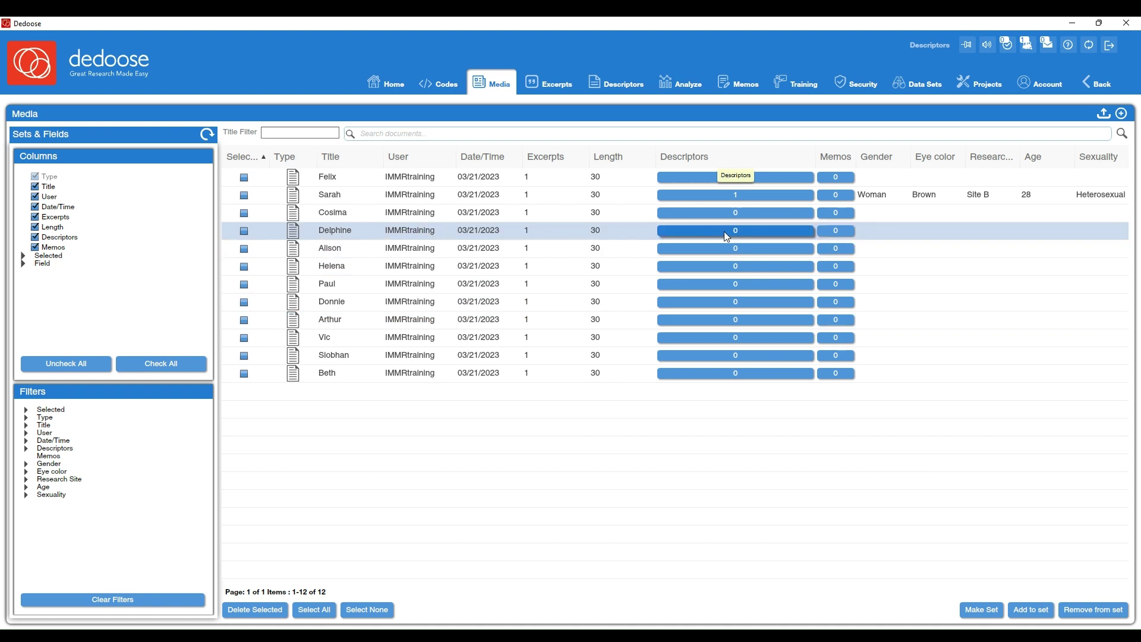
left_click(742, 237)
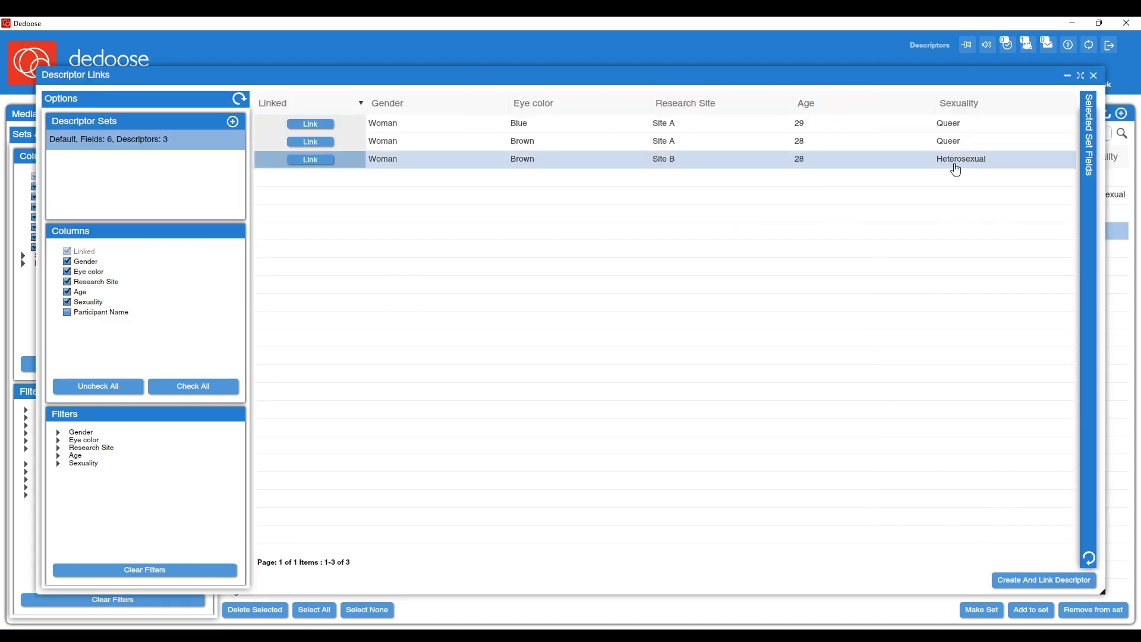
left_click(67, 313)
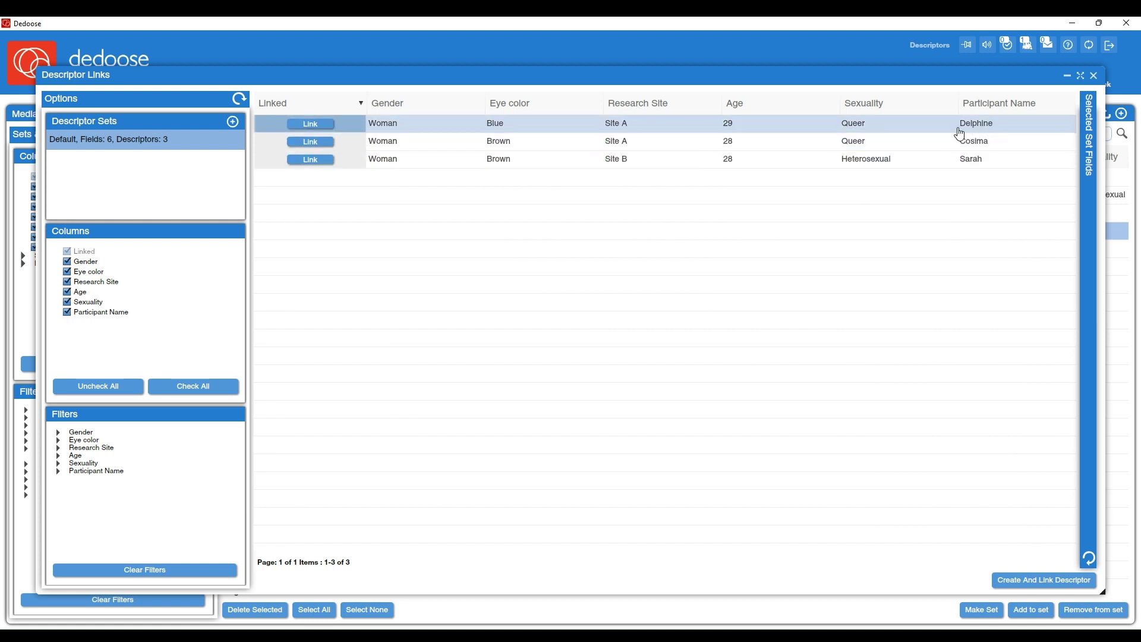
left_click(305, 123)
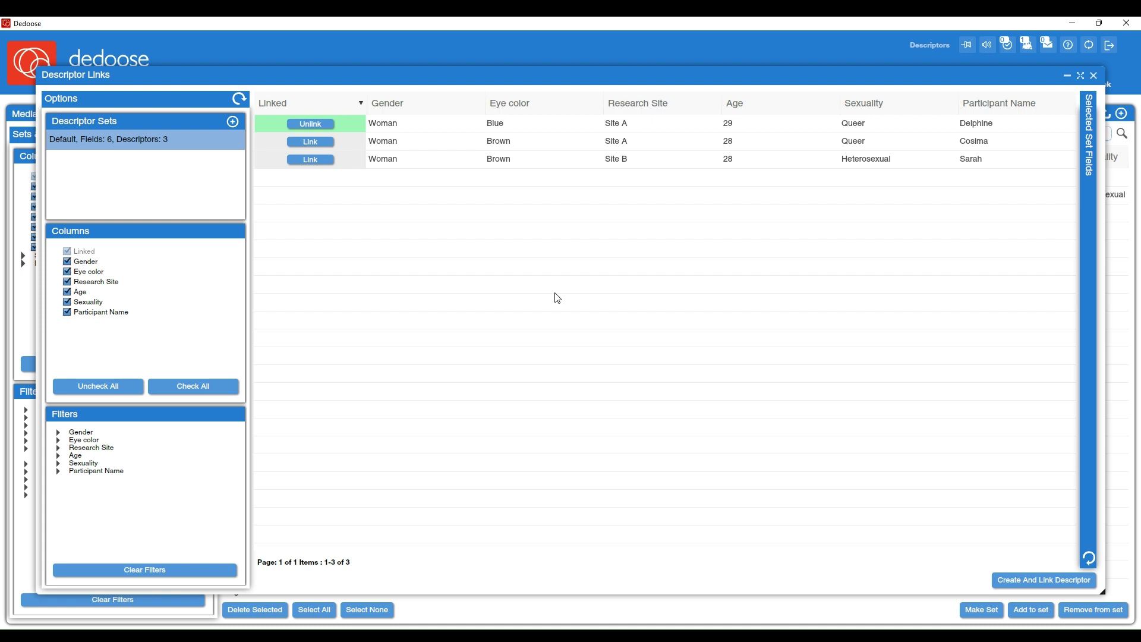
left_click(1094, 75)
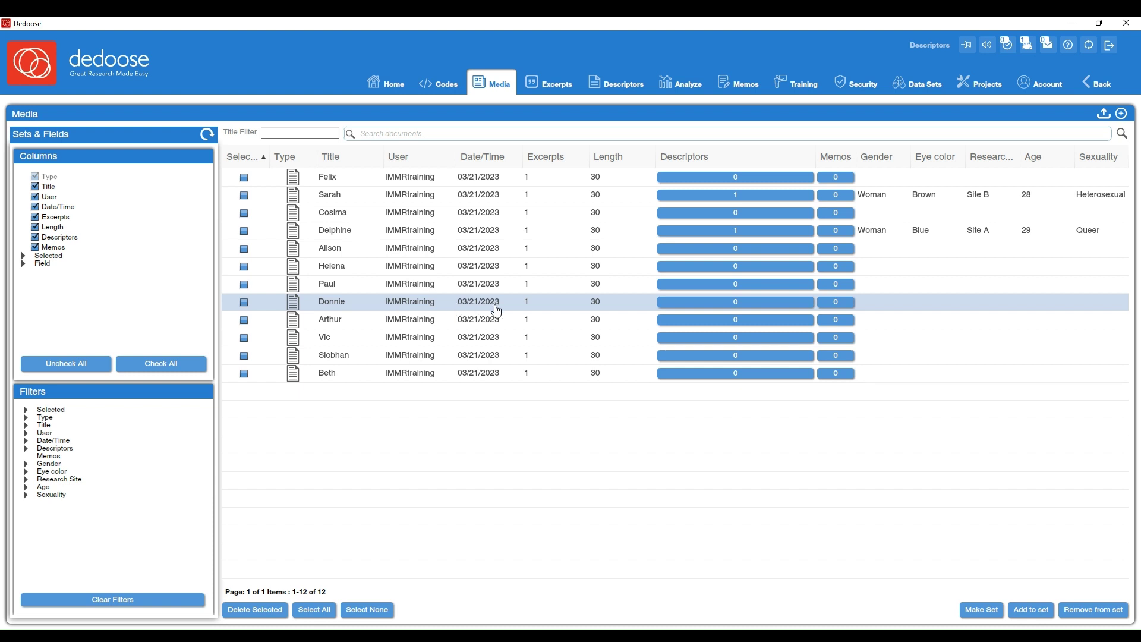
- Start a new descriptor linked to the Donnie document with Man, Blue eyes and Site C
left_click(737, 303)
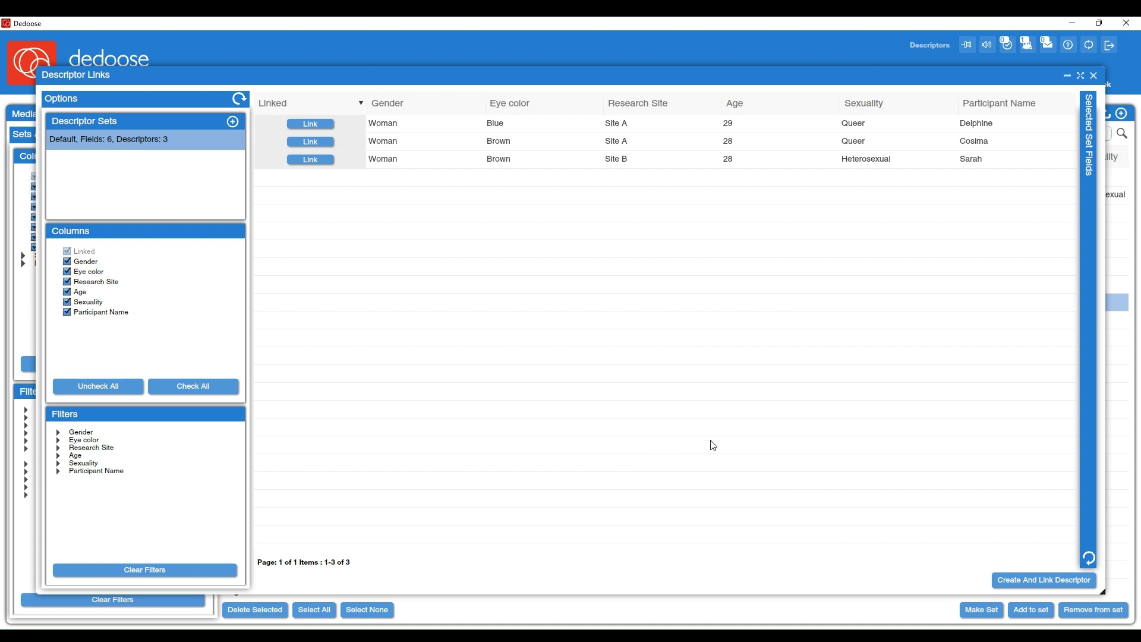
left_click(1055, 582)
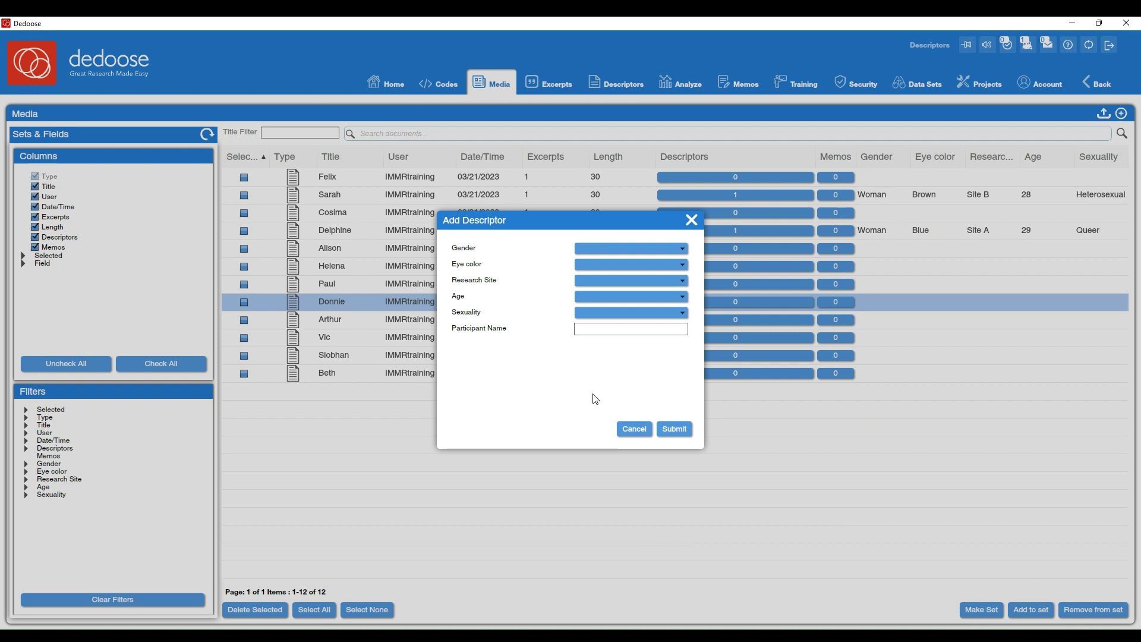
left_click(640, 249)
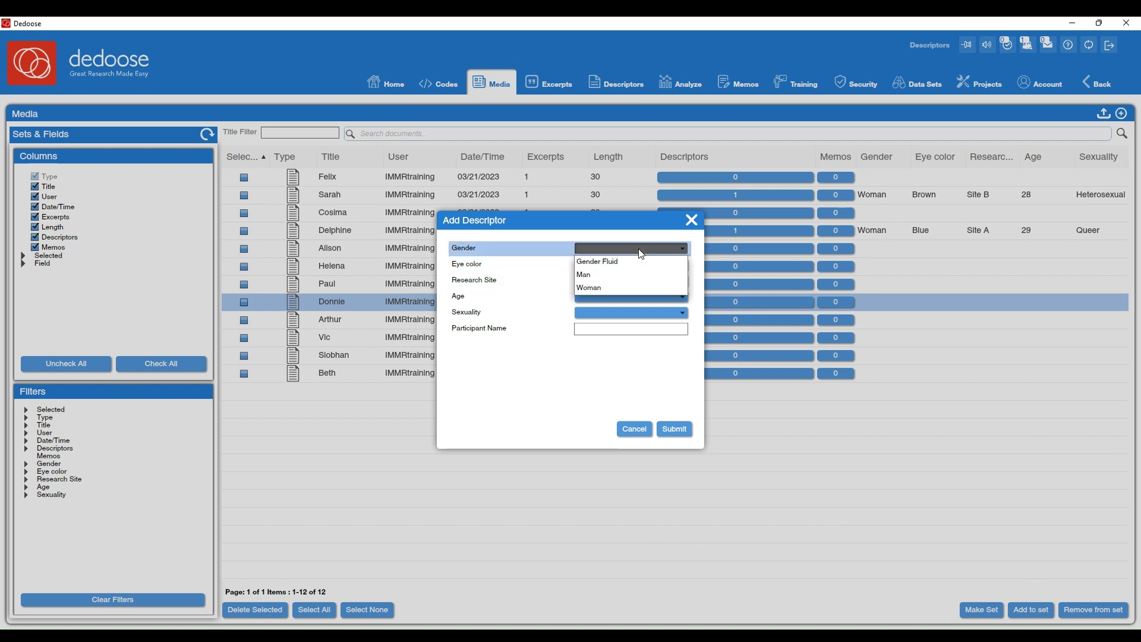
left_click(585, 274)
left_click(630, 264)
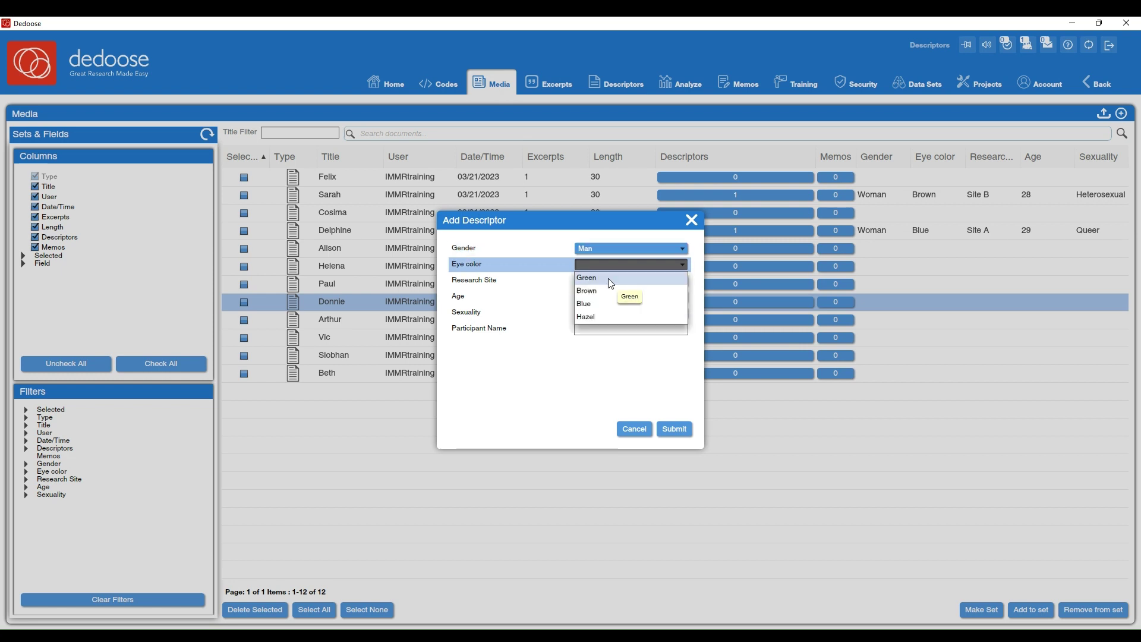
left_click(600, 288)
left_click(631, 280)
left_click(591, 321)
- Add age 35, Heterosexual and the name 'Donnie', then submit the linked descriptor
left_click(605, 296)
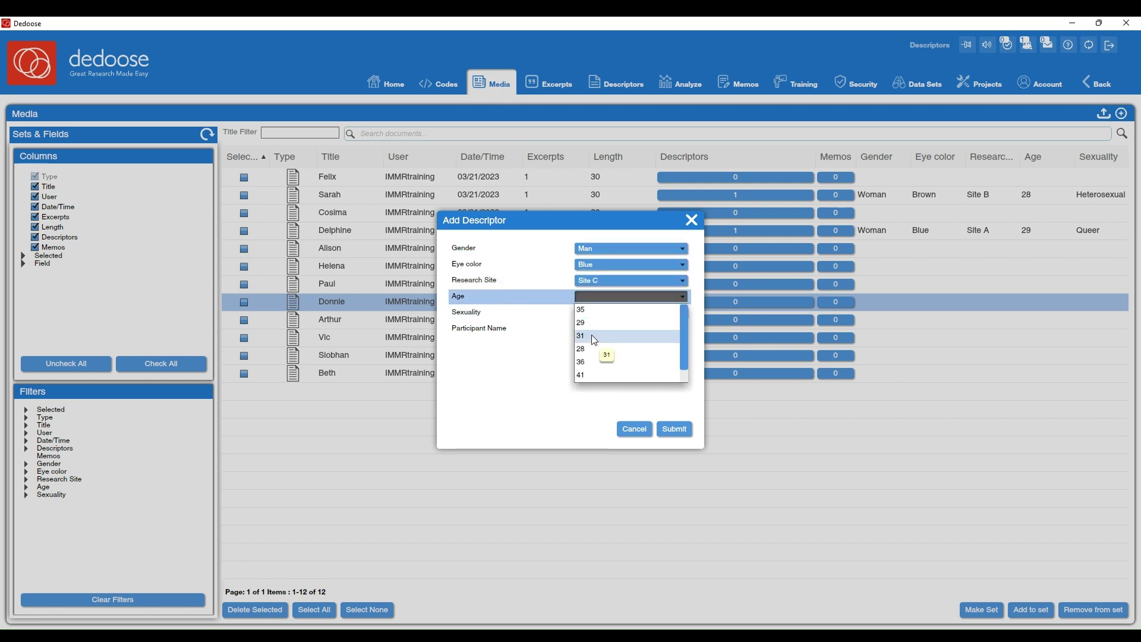
left_click(581, 309)
left_click(630, 312)
left_click(594, 325)
left_click(607, 329)
type("Donnie")
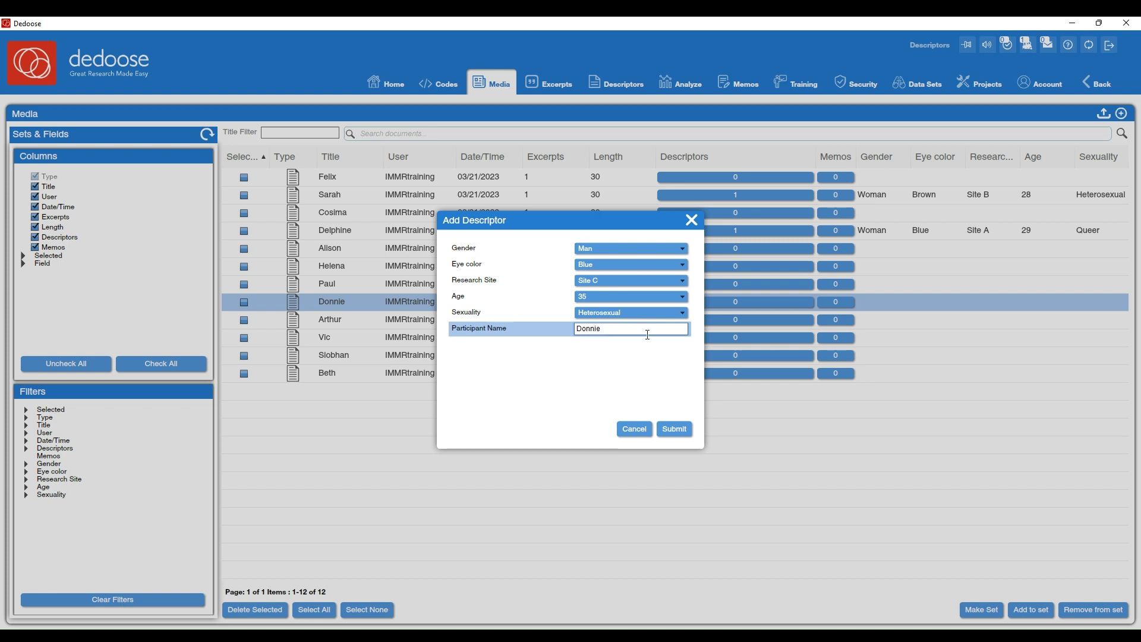
left_click(675, 431)
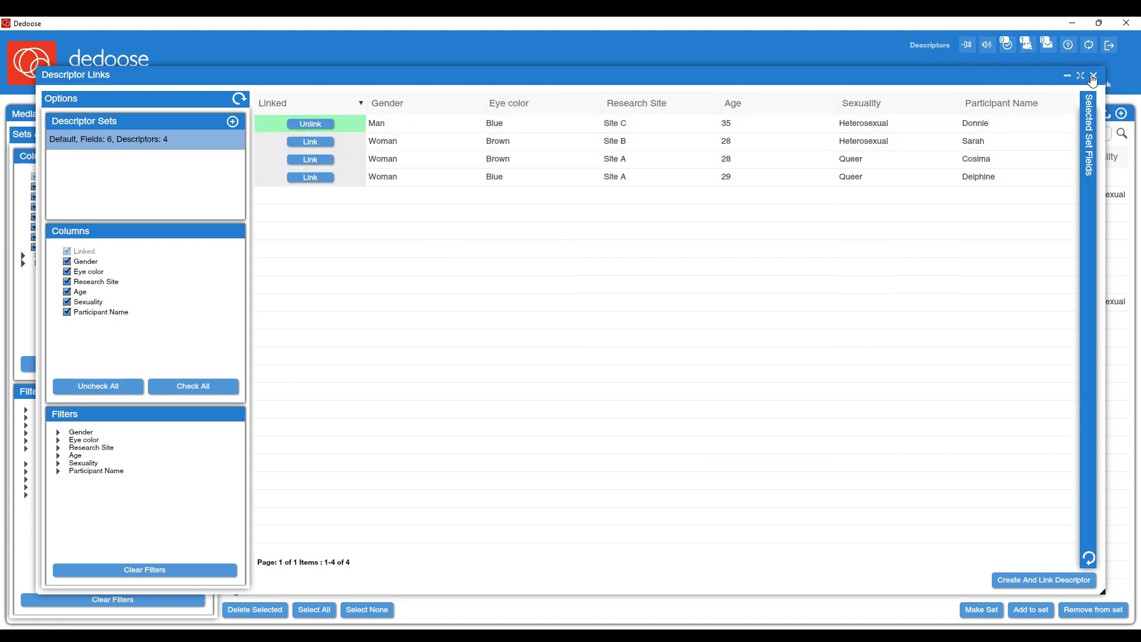
left_click(1093, 76)
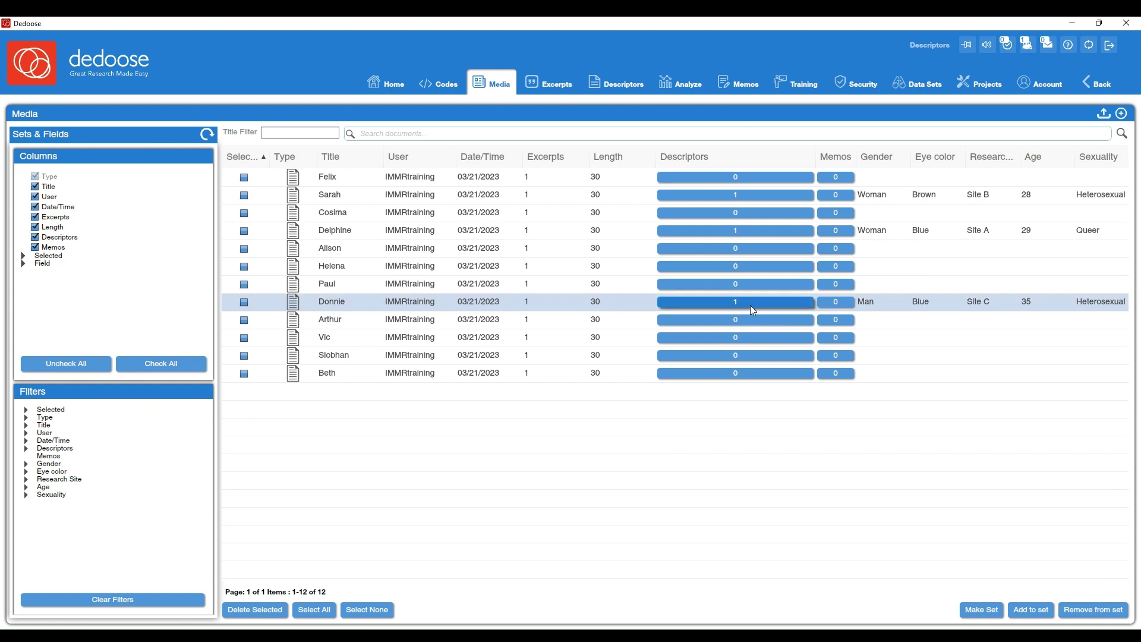
- Return to the Descriptors page listing Delphine, Cosima, Sarah and Donnie
left_click(640, 90)
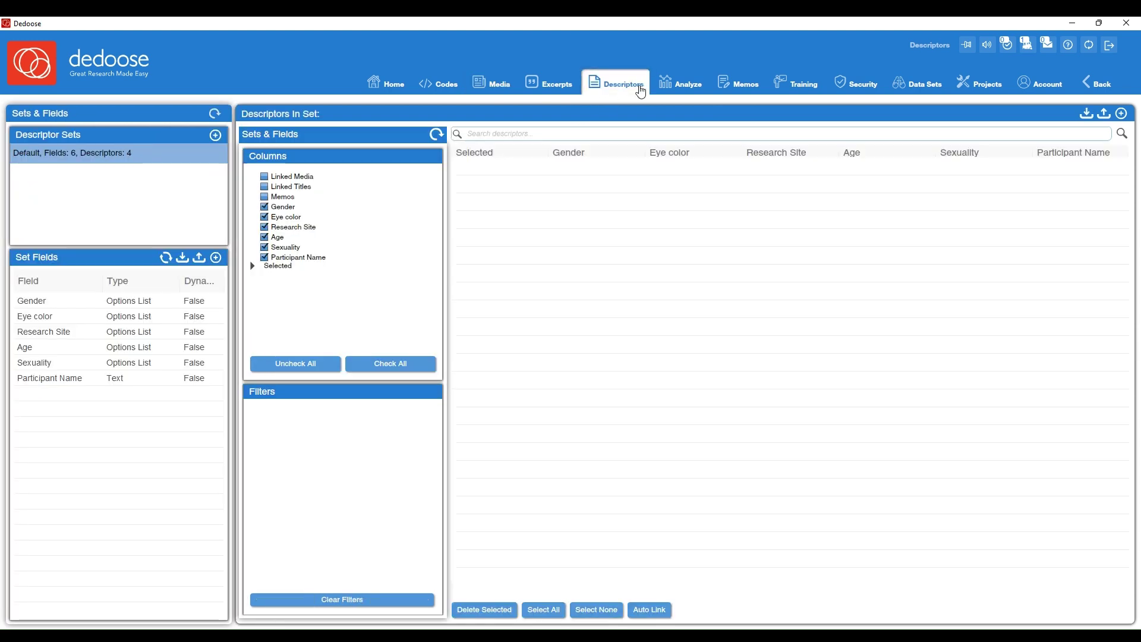